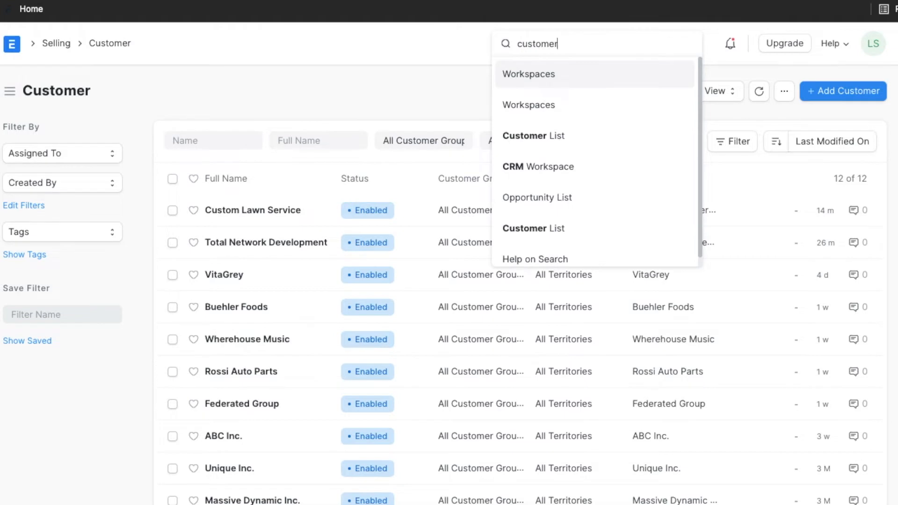
Step: Start a new customer from the Customer list and continue in the full-page form
{"action": "left_click", "coordinate": [610, 133]}
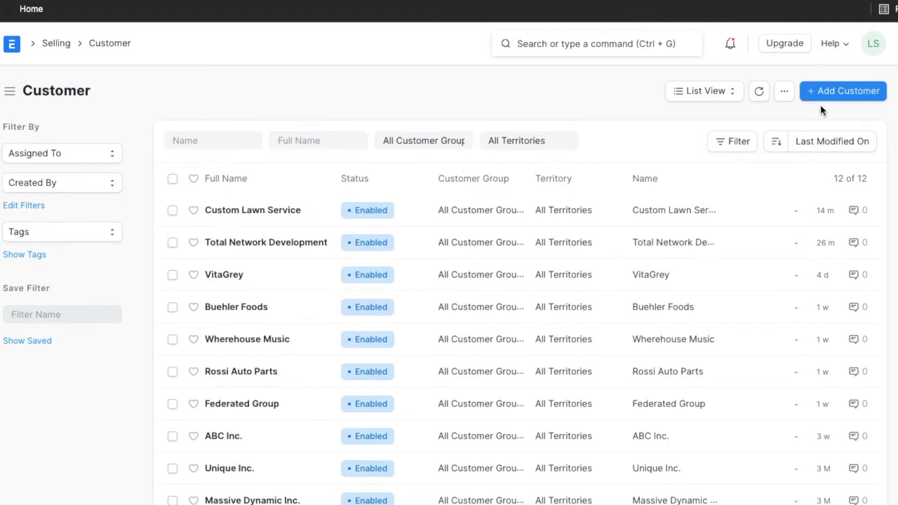
{"action": "left_click", "coordinate": [832, 93]}
{"action": "left_click", "coordinate": [307, 392]}
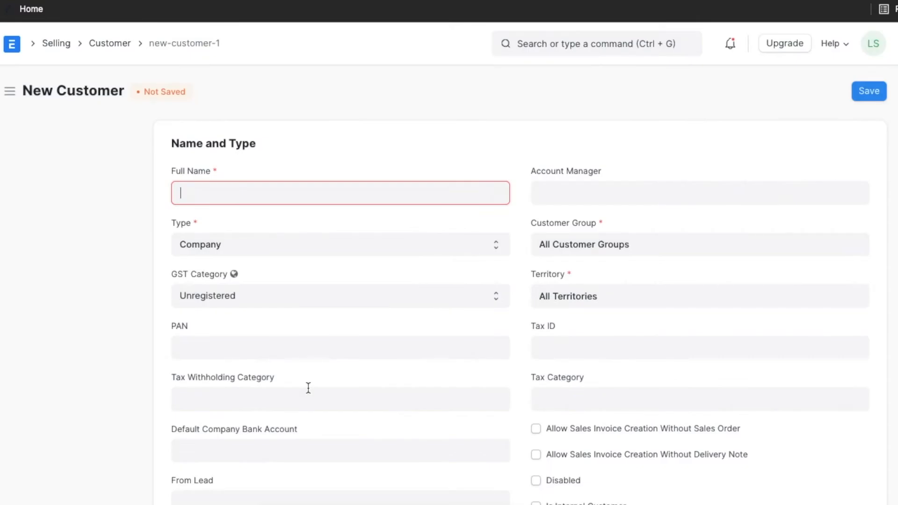
Step: Keep the customer type as Company and enter the full name 'Fulher Plastics'
{"action": "scroll", "coordinate": [380, 317], "scroll_direction": "down", "scroll_amount": 1}
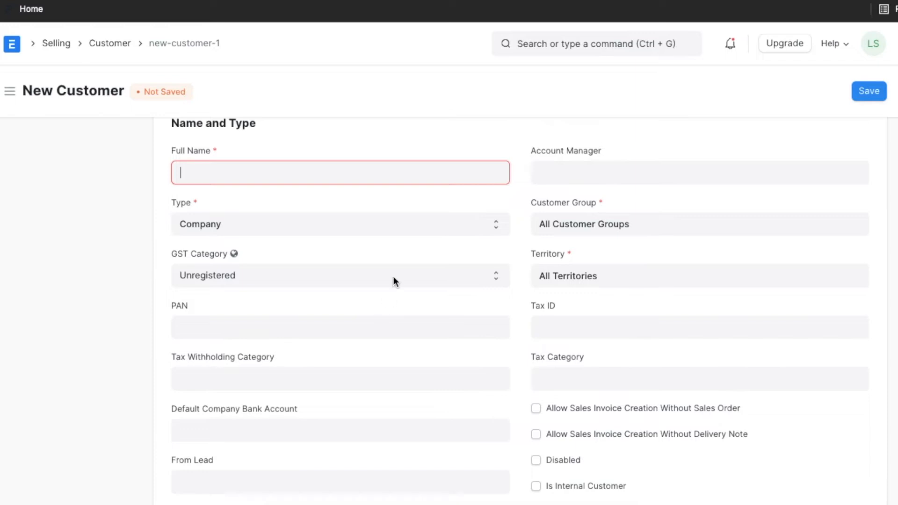
{"action": "left_click", "coordinate": [442, 229]}
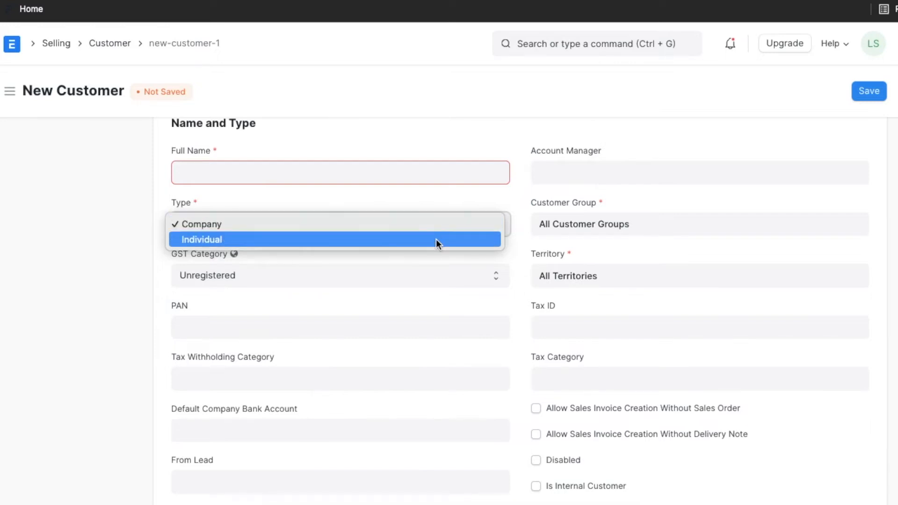
{"action": "left_click", "coordinate": [436, 200]}
{"action": "left_click", "coordinate": [433, 175]}
{"action": "type", "text": "Fulher Plasti"}
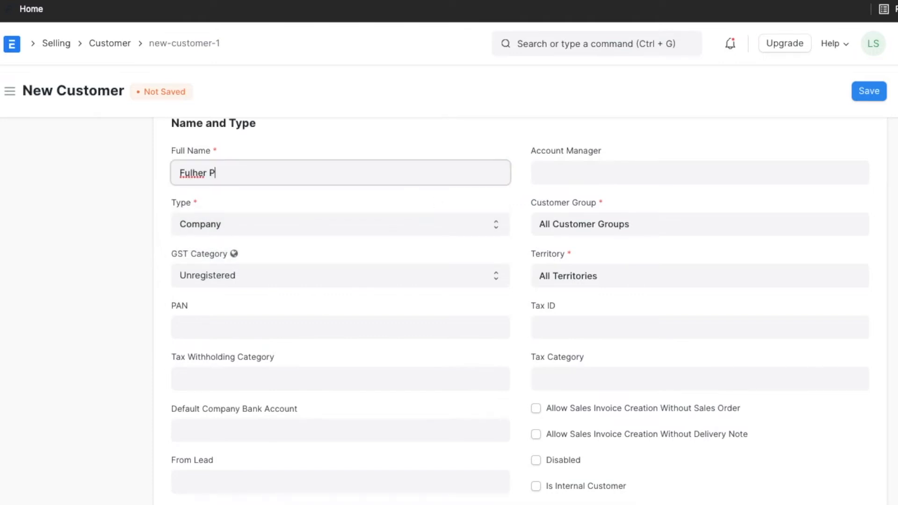
{"action": "type", "text": "cs"}
{"action": "scroll", "coordinate": [507, 305], "scroll_direction": "down", "scroll_amount": 2}
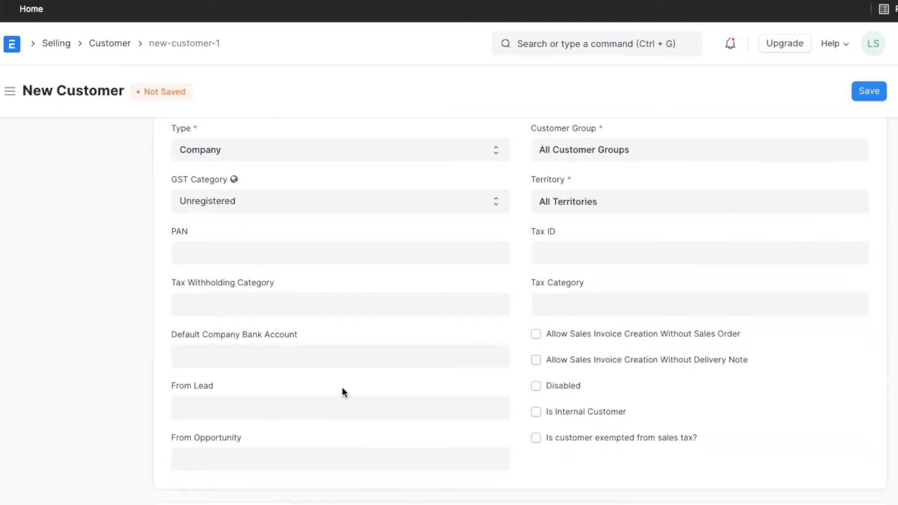
{"action": "scroll", "coordinate": [331, 405], "scroll_direction": "down", "scroll_amount": 1}
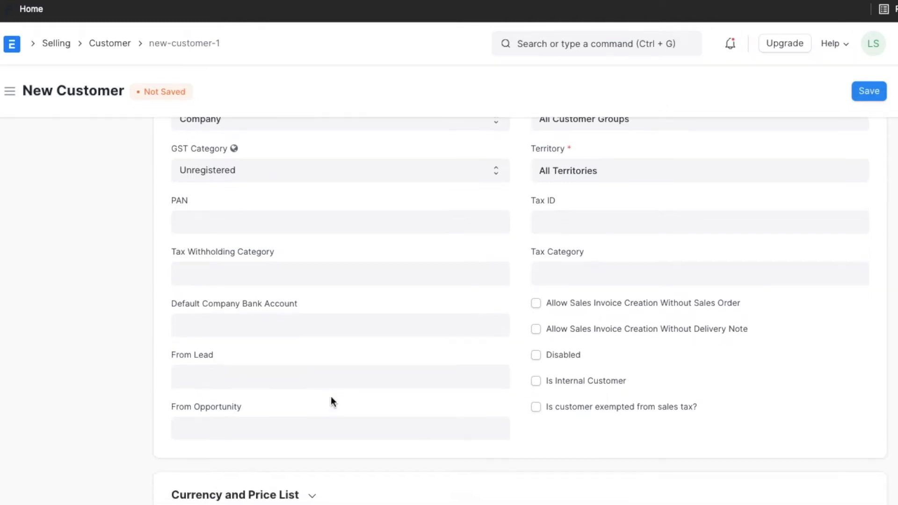
Step: Link the customer to its matching existing lead, leaving From Opportunity empty
{"action": "left_click", "coordinate": [333, 383]}
{"action": "type", "text": "david"}
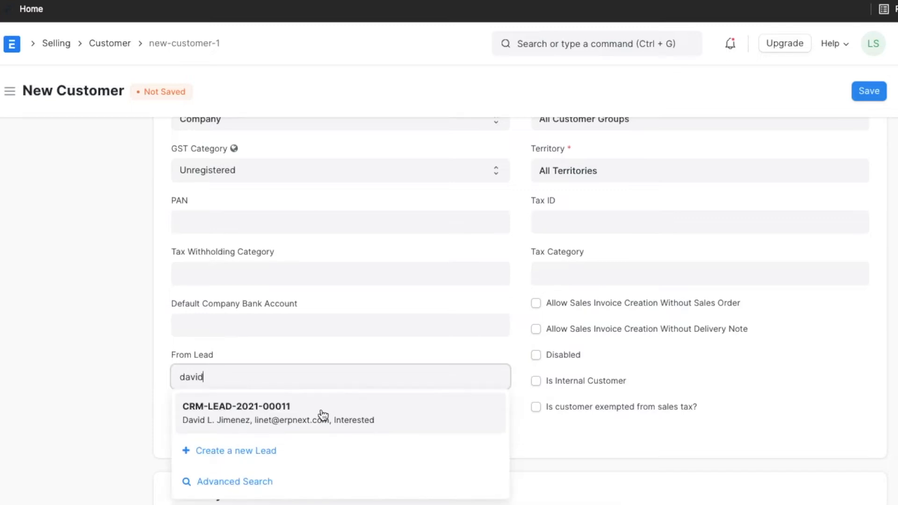
{"action": "left_click", "coordinate": [321, 412]}
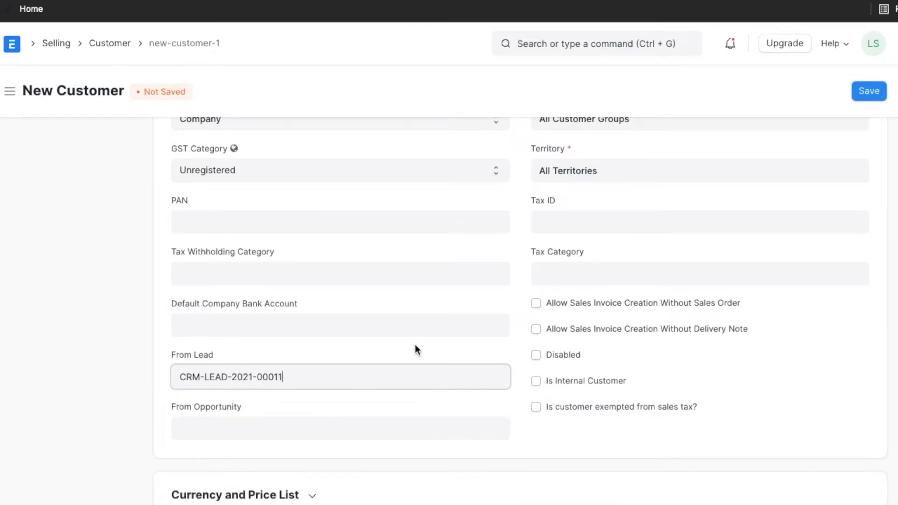
{"action": "scroll", "coordinate": [426, 339], "scroll_direction": "up", "scroll_amount": 1}
{"action": "scroll", "coordinate": [426, 339], "scroll_direction": "up", "scroll_amount": 1}
{"action": "left_click", "coordinate": [292, 486]}
{"action": "scroll", "coordinate": [293, 487], "scroll_direction": "down", "scroll_amount": 3}
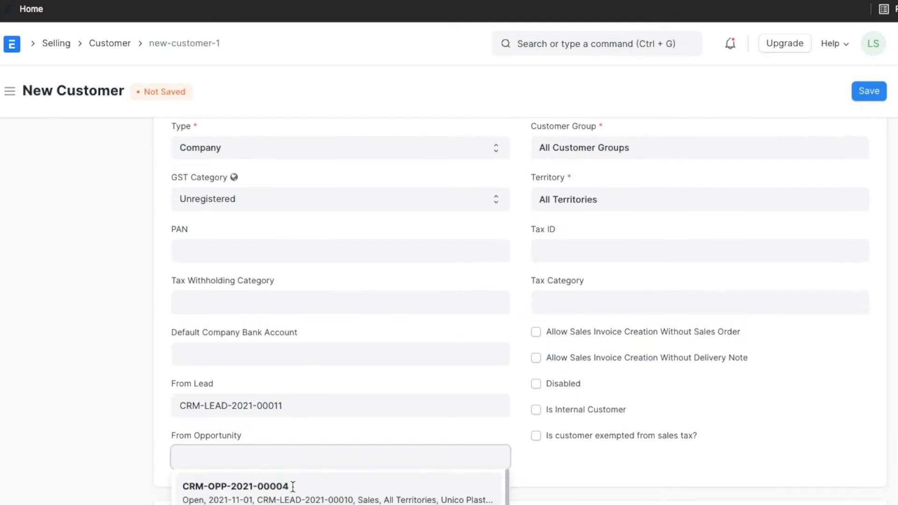
{"action": "scroll", "coordinate": [295, 485], "scroll_direction": "up", "scroll_amount": 1}
{"action": "left_click", "coordinate": [333, 383]}
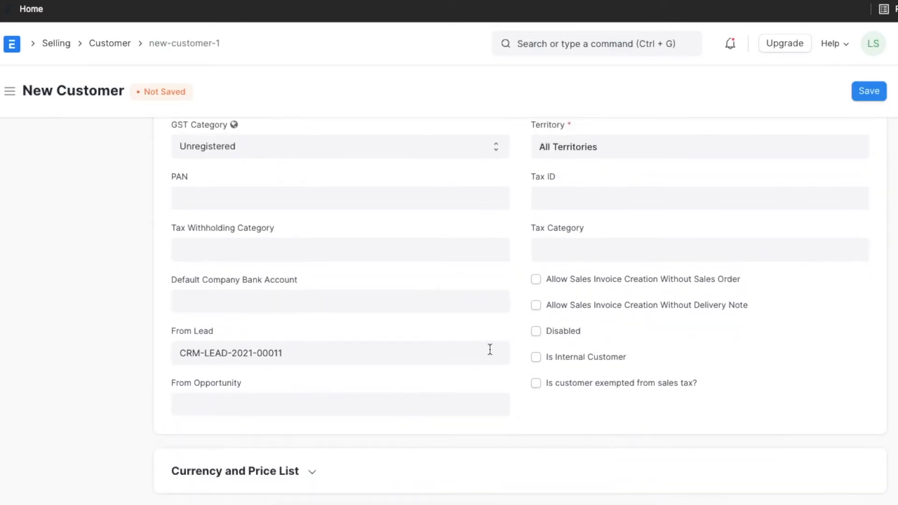
{"action": "scroll", "coordinate": [489, 349], "scroll_direction": "up", "scroll_amount": 2}
{"action": "scroll", "coordinate": [489, 349], "scroll_direction": "up", "scroll_amount": 1}
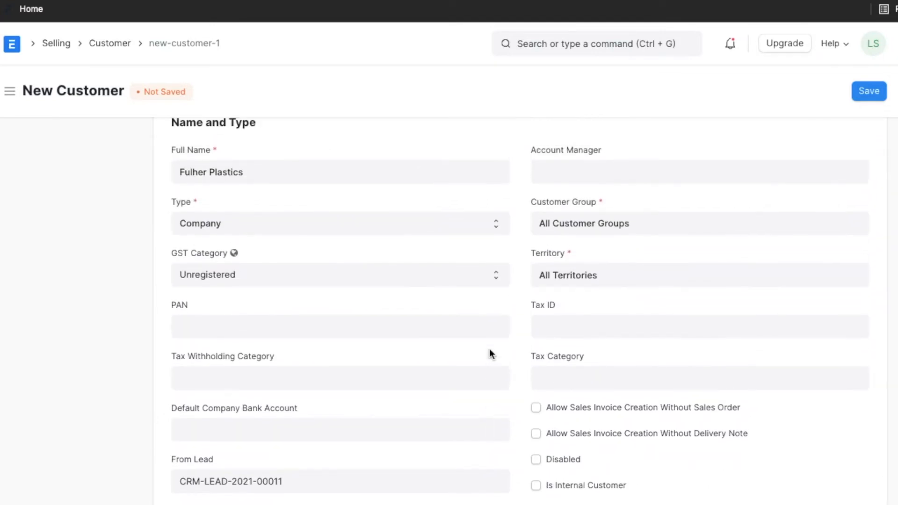
Step: Keep the default customer group, enter the customer's tax ID, and set Tax Category to In-State
{"action": "left_click", "coordinate": [666, 226]}
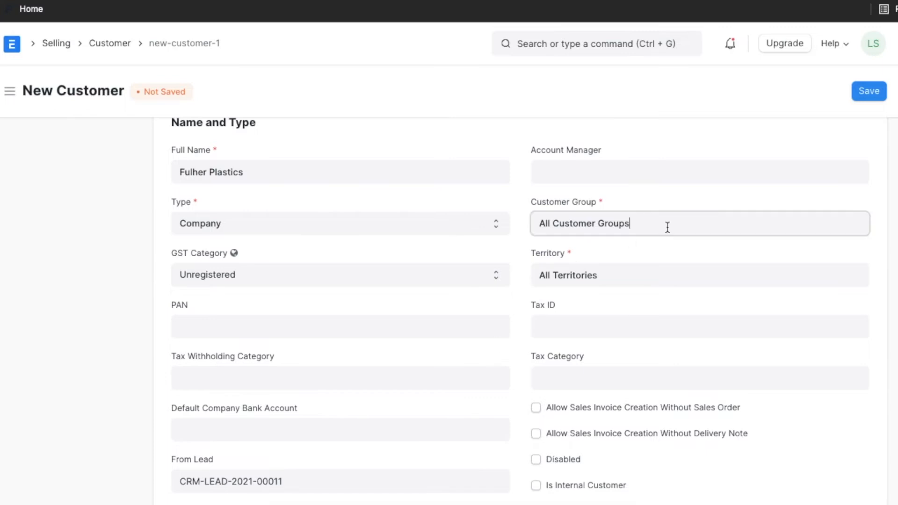
{"action": "left_click", "coordinate": [647, 249]}
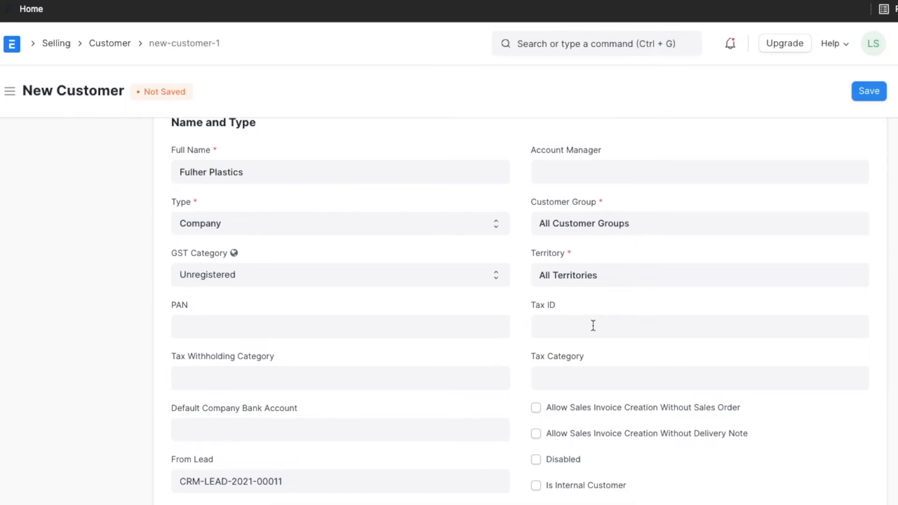
{"action": "left_click", "coordinate": [593, 326]}
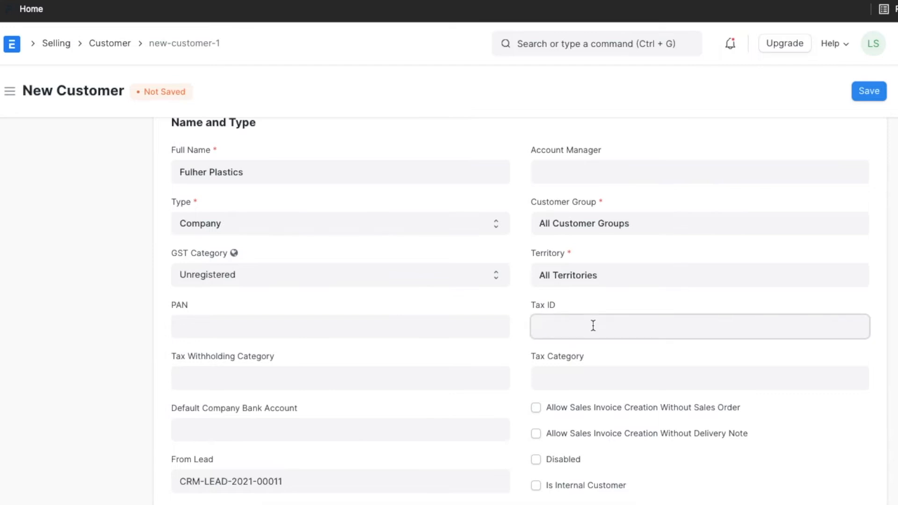
{"action": "type", "text": "45-7859483"}
{"action": "left_click", "coordinate": [588, 379]}
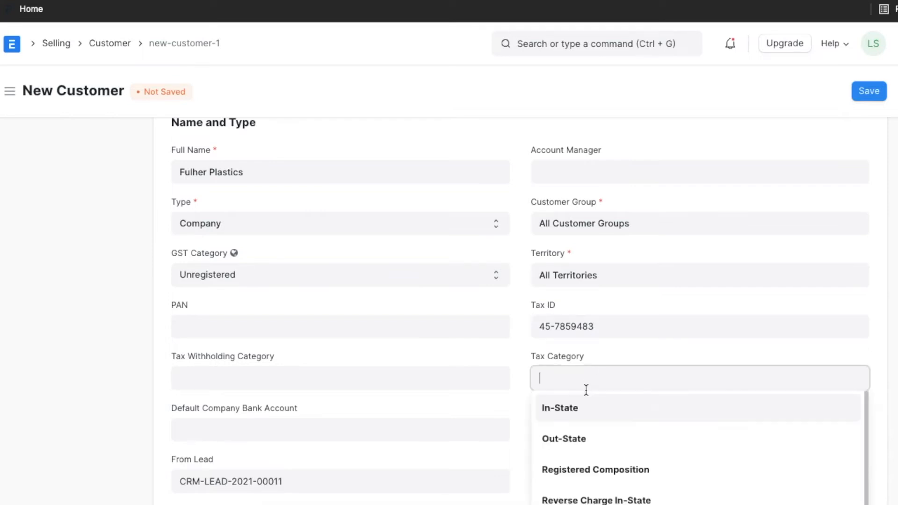
{"action": "left_click", "coordinate": [583, 404]}
Step: Assign an account manager to the customer
{"action": "left_click", "coordinate": [604, 166]}
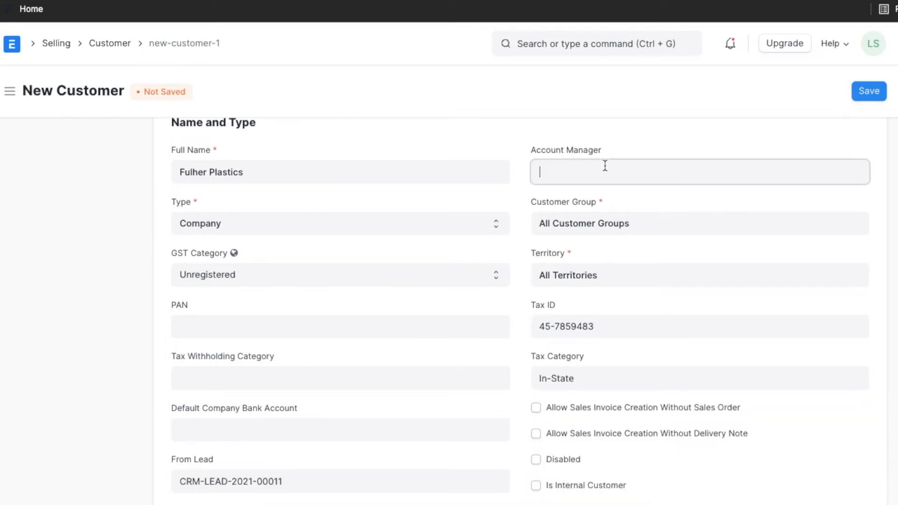
{"action": "left_click", "coordinate": [594, 208]}
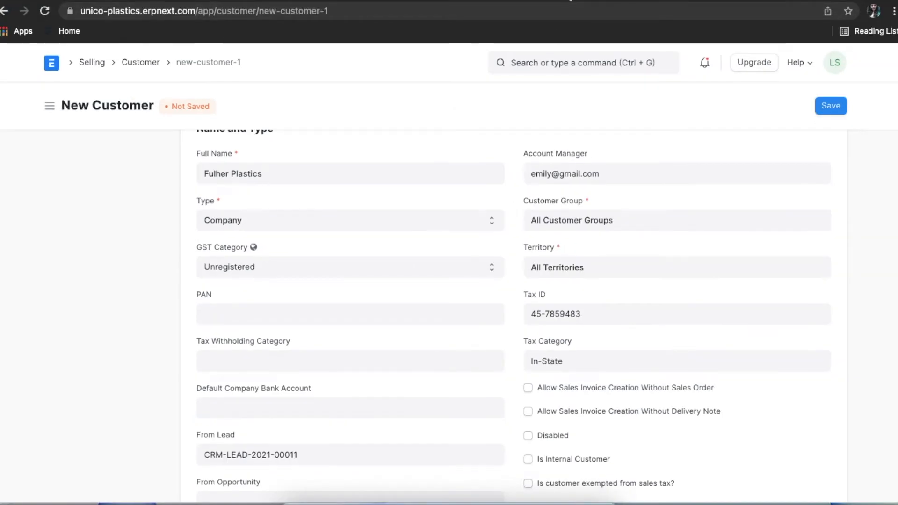
{"action": "left_click", "coordinate": [570, 0]}
Step: Set both Sales Order Required and Delivery Note Required to Yes and save Selling Settings
{"action": "scroll", "coordinate": [395, 267], "scroll_direction": "down", "scroll_amount": 7}
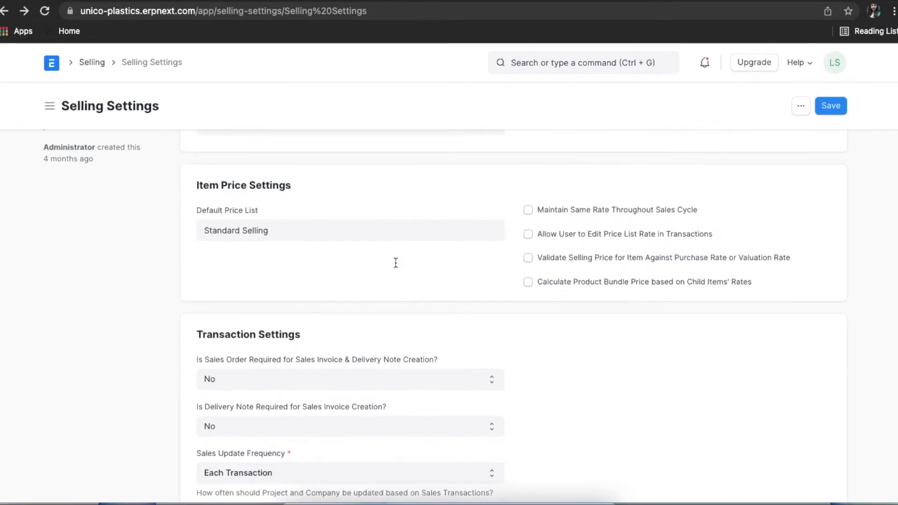
{"action": "left_click", "coordinate": [328, 335]}
{"action": "left_click", "coordinate": [320, 346]}
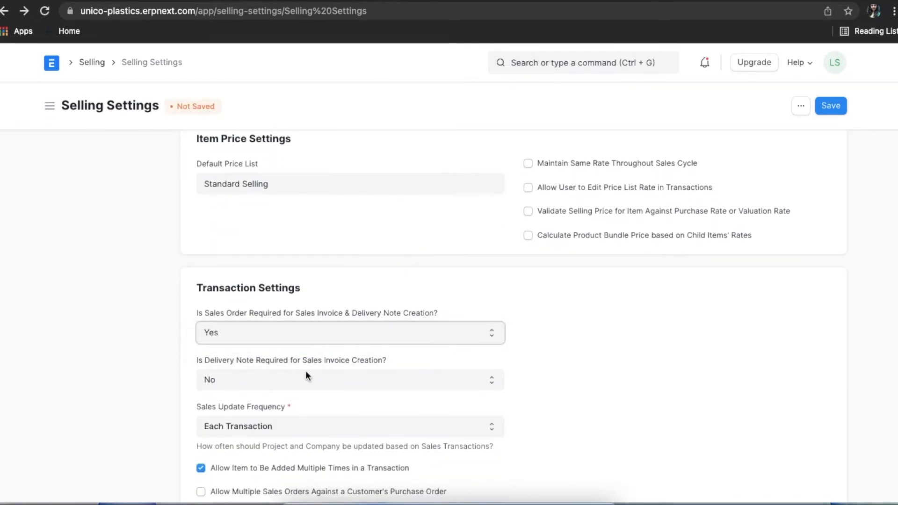
{"action": "left_click", "coordinate": [299, 382]}
{"action": "left_click", "coordinate": [296, 394]}
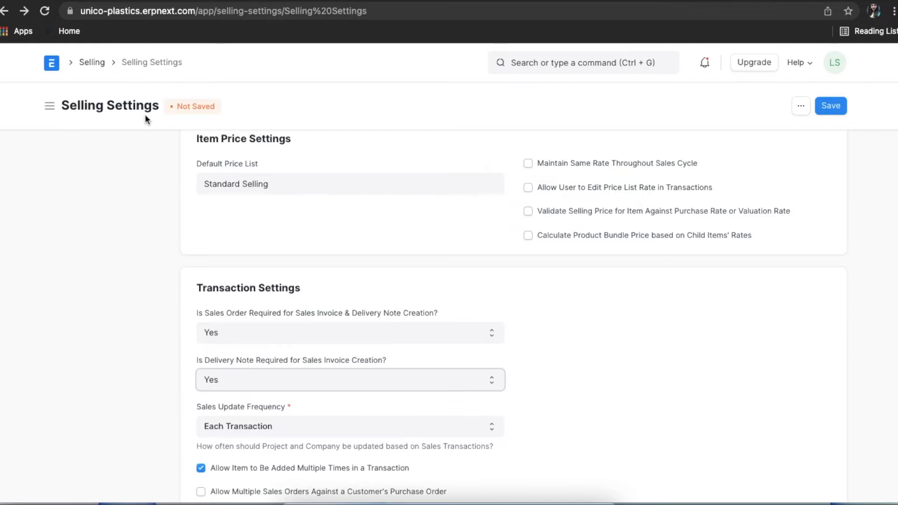
{"action": "left_click", "coordinate": [835, 99]}
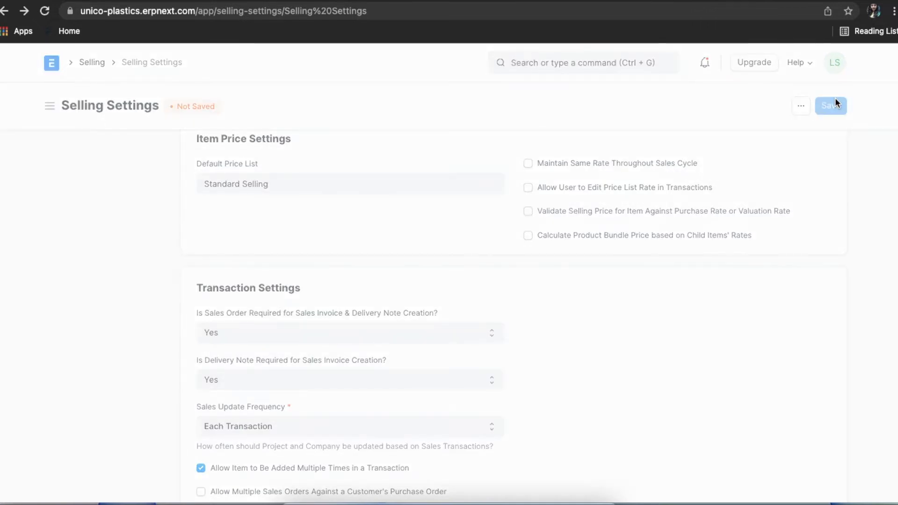
{"action": "left_click", "coordinate": [606, 62]}
{"action": "type", "text": "new sales inv"}
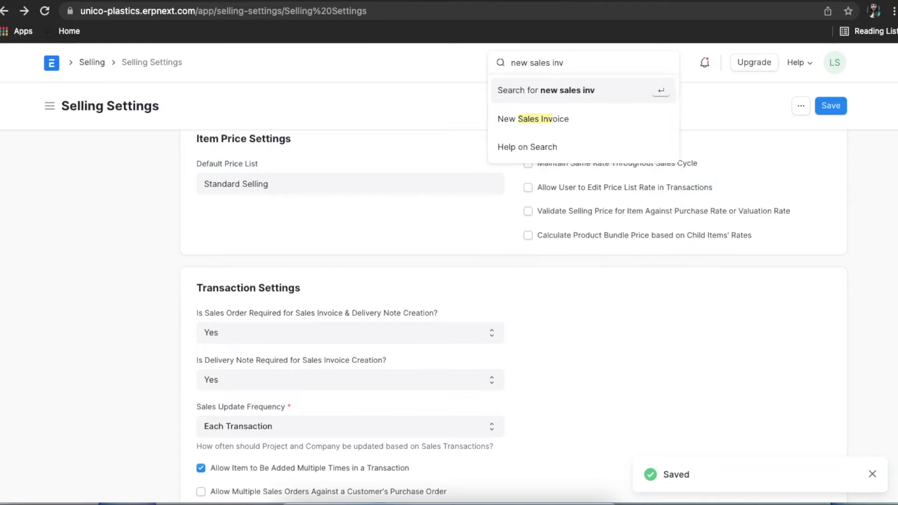
Step: Create a new sales invoice for customer Fulher Plastics
{"action": "left_click", "coordinate": [577, 117]}
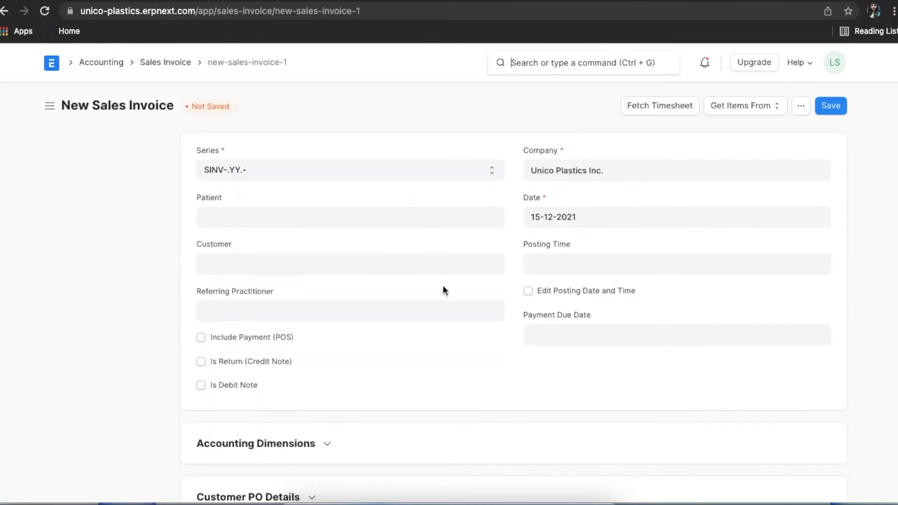
{"action": "left_click", "coordinate": [433, 271]}
{"action": "type", "text": "fu"}
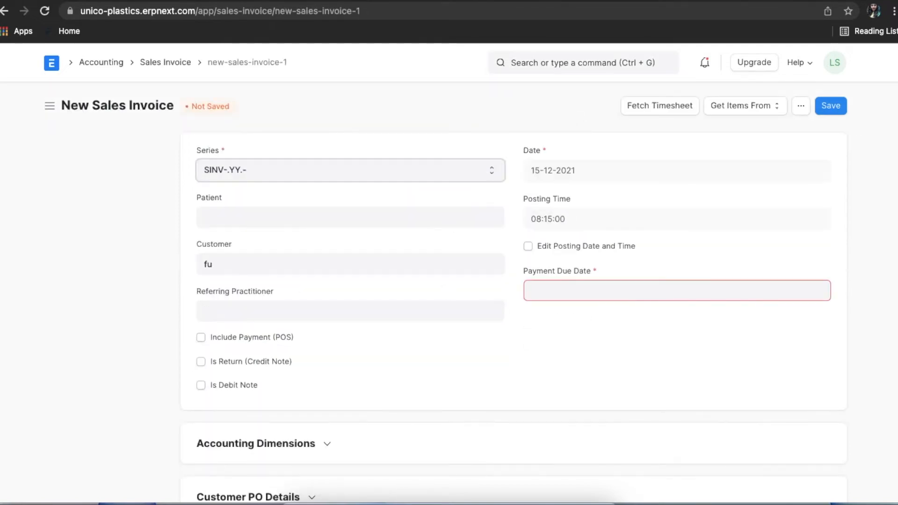
{"action": "left_click", "coordinate": [375, 263]}
{"action": "type", "text": "ful"}
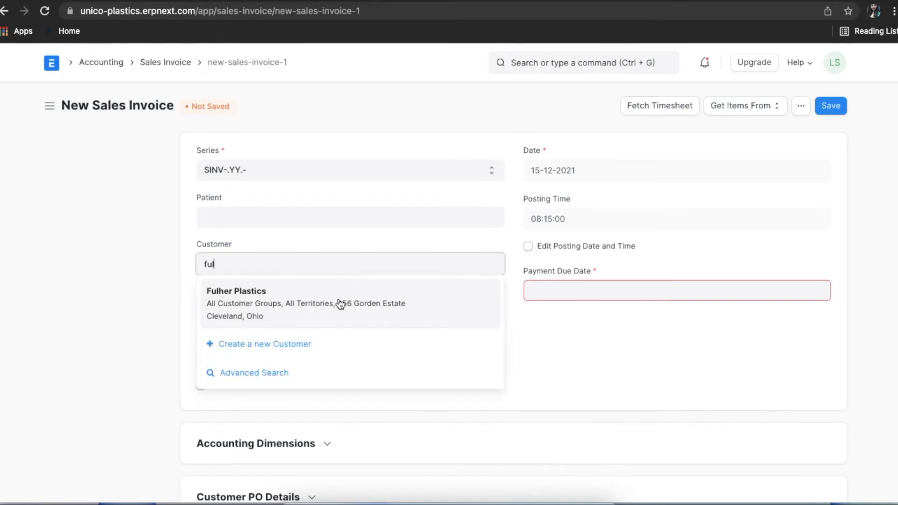
{"action": "left_click", "coordinate": [340, 304]}
Step: Add item UPI001 in the first row and attempt to save the invoice
{"action": "scroll", "coordinate": [466, 355], "scroll_direction": "down", "scroll_amount": 8}
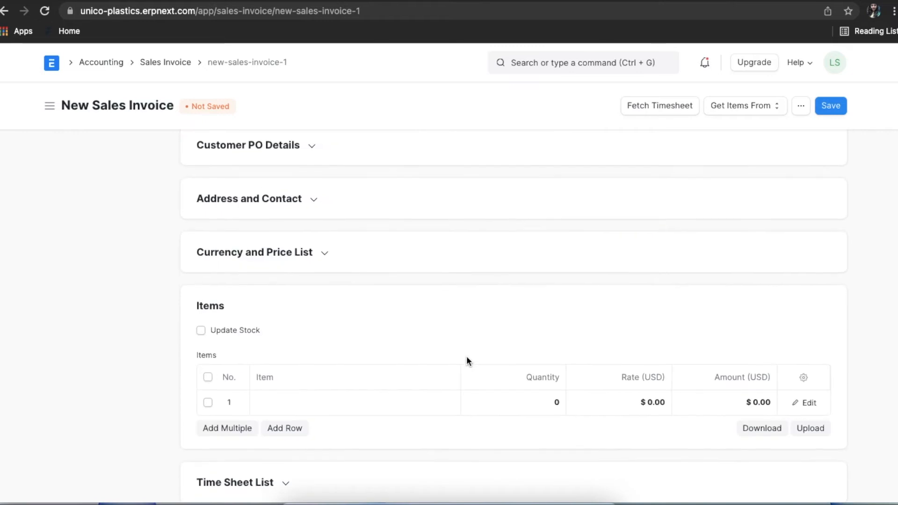
{"action": "scroll", "coordinate": [467, 356], "scroll_direction": "down", "scroll_amount": 2}
{"action": "left_click", "coordinate": [350, 318]}
{"action": "left_click", "coordinate": [350, 318]}
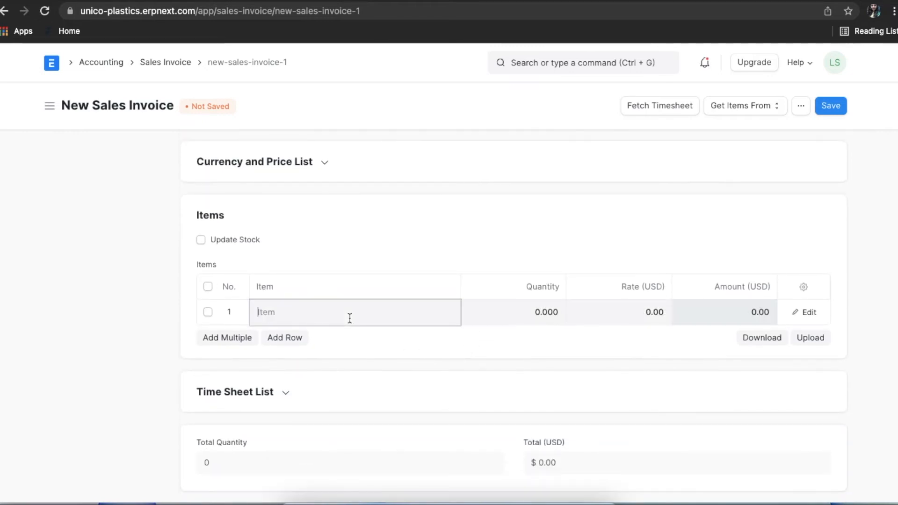
{"action": "type", "text": "1"}
{"action": "left_click", "coordinate": [343, 355]}
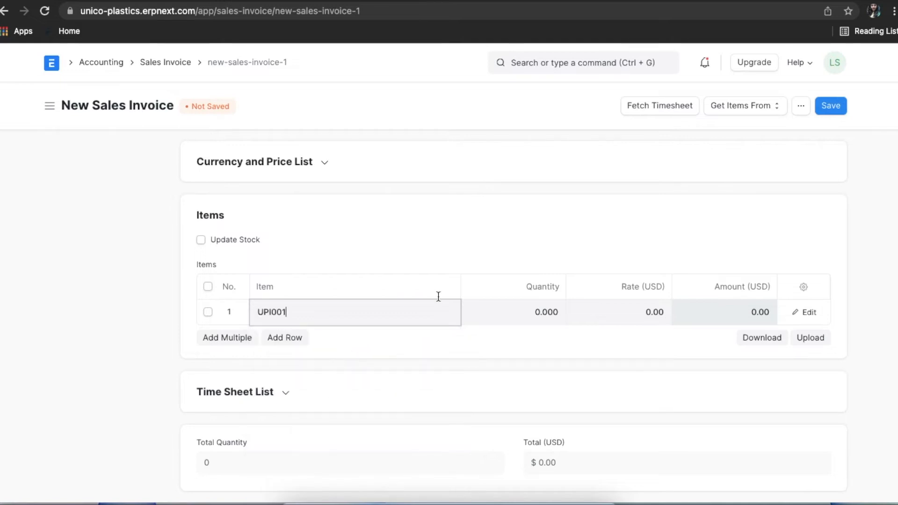
{"action": "scroll", "coordinate": [708, 205], "scroll_direction": "up", "scroll_amount": 10}
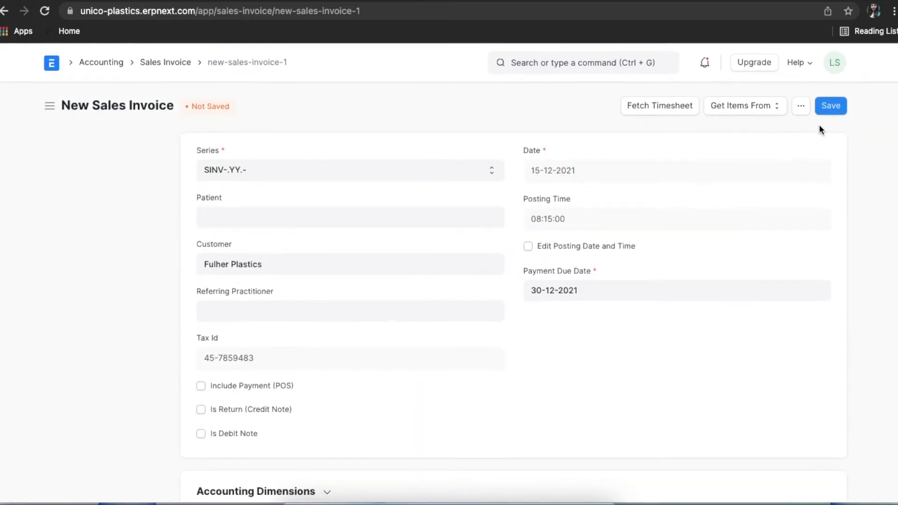
{"action": "left_click", "coordinate": [832, 109]}
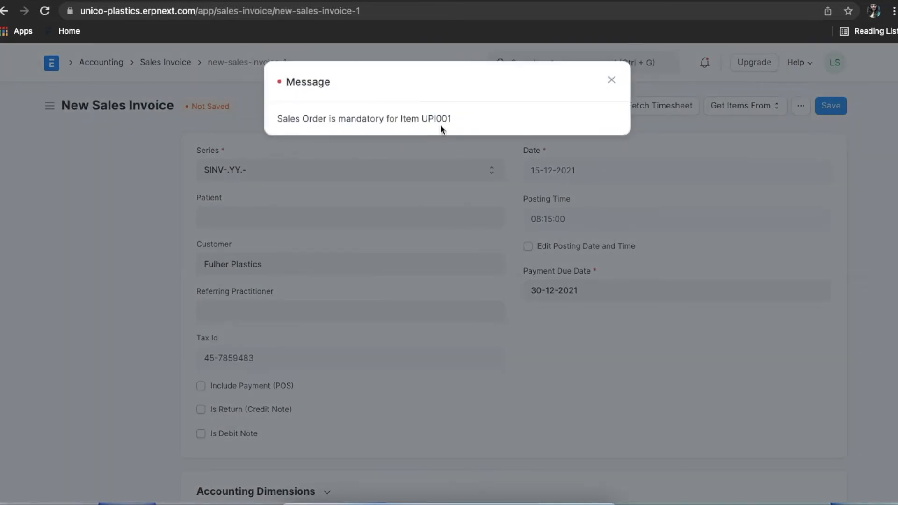
Step: Allow Fulher Plastics to be invoiced without a Sales Order and save the customer
{"action": "left_click", "coordinate": [611, 80]}
{"action": "left_click", "coordinate": [390, 273]}
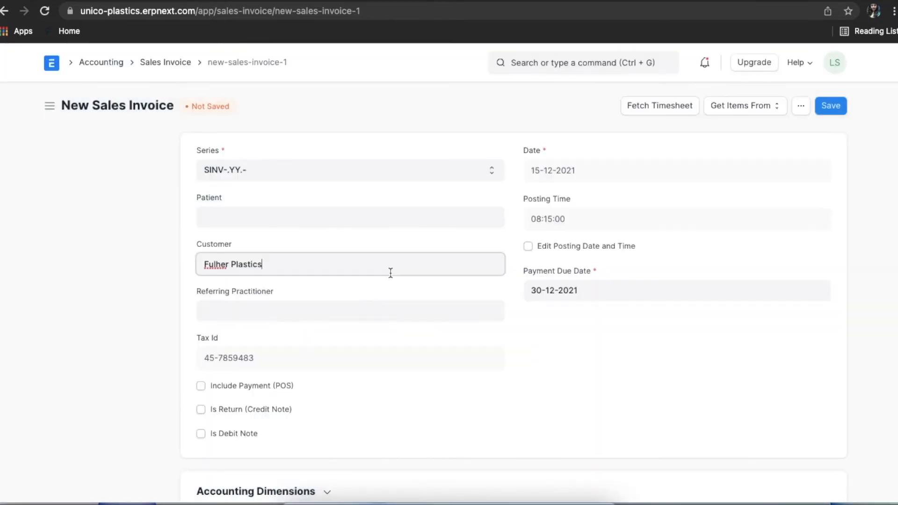
{"action": "left_click", "coordinate": [494, 265]}
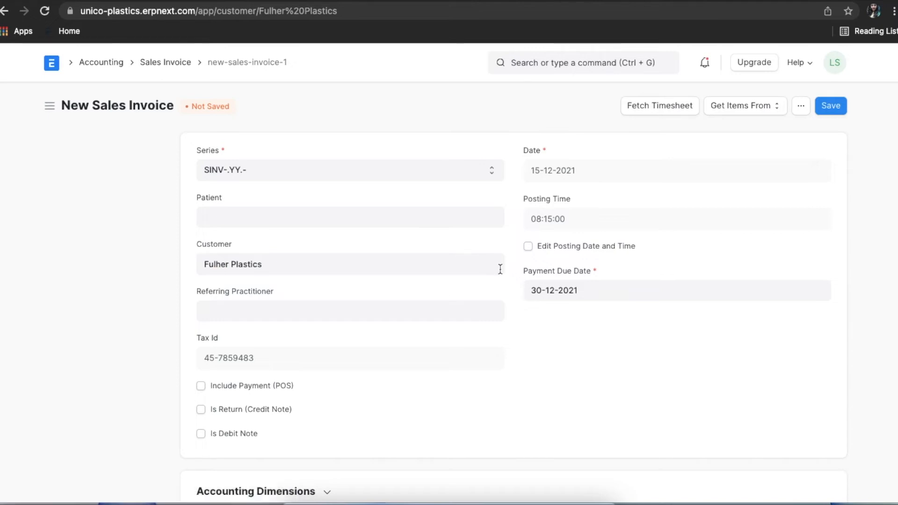
{"action": "scroll", "coordinate": [576, 361], "scroll_direction": "down", "scroll_amount": 8}
{"action": "scroll", "coordinate": [562, 346], "scroll_direction": "down", "scroll_amount": 1}
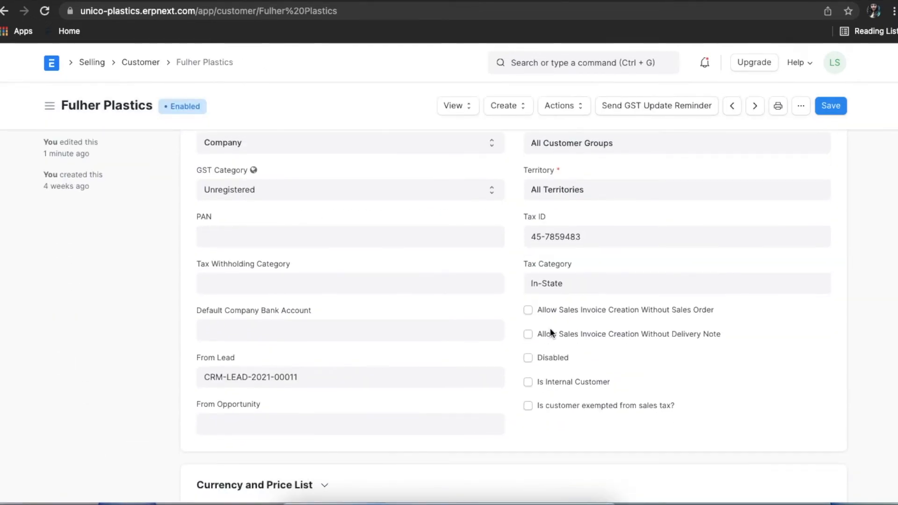
{"action": "left_click", "coordinate": [528, 311]}
{"action": "left_click", "coordinate": [834, 107]}
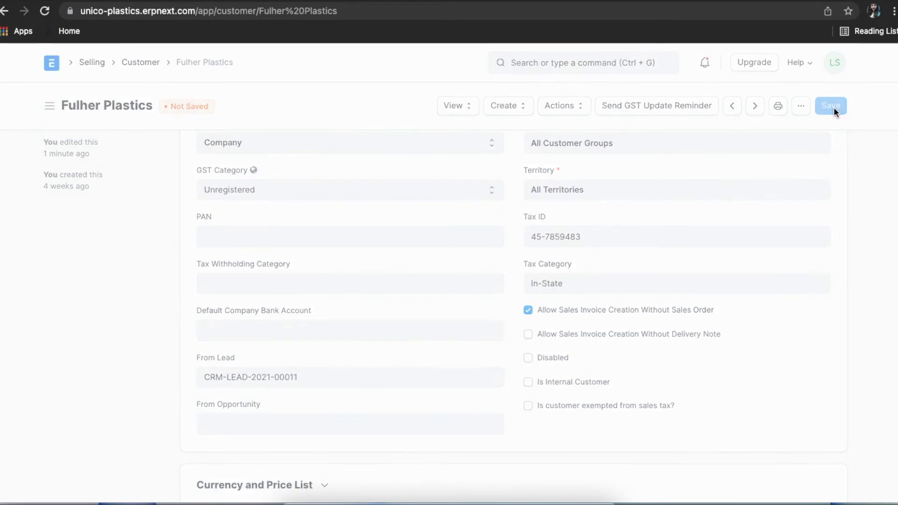
Step: Also allow invoicing Fulher Plastics without a Delivery Note and save the customer
{"action": "scroll", "coordinate": [566, 247], "scroll_direction": "left", "scroll_amount": 5}
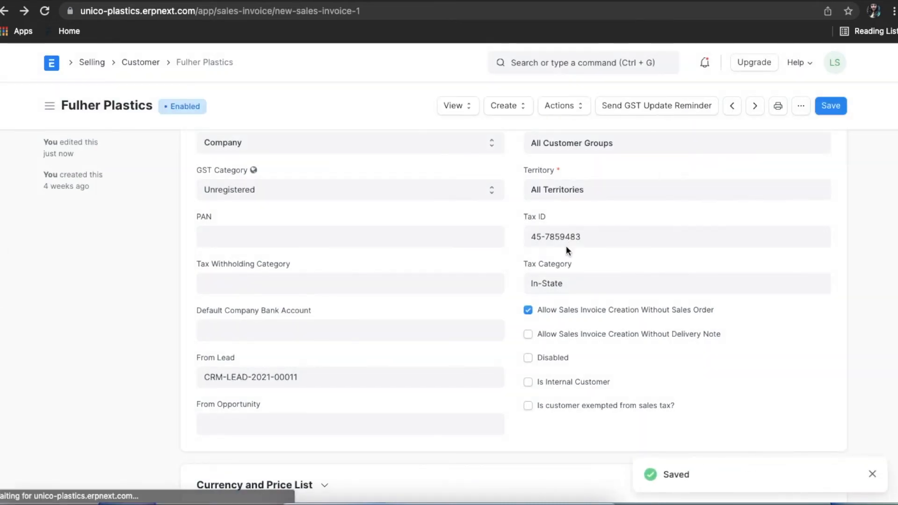
{"action": "left_click", "coordinate": [835, 104]}
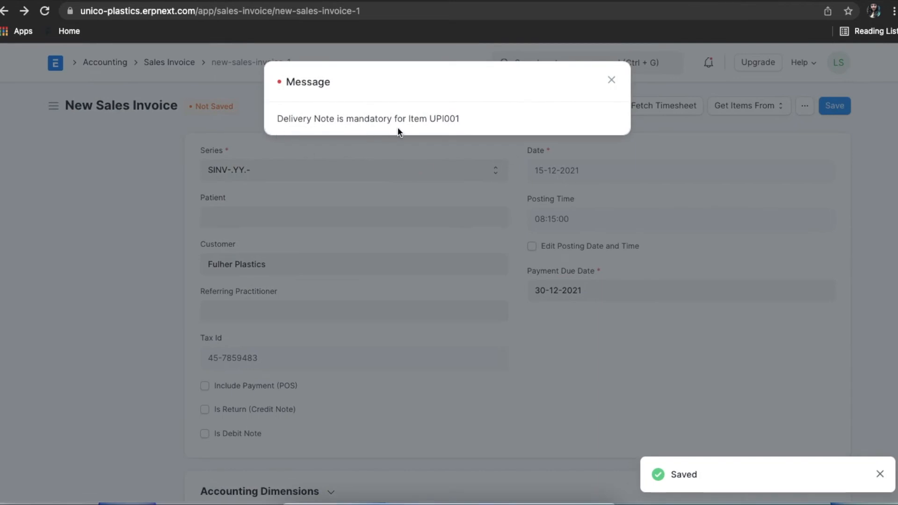
{"action": "left_click", "coordinate": [612, 80]}
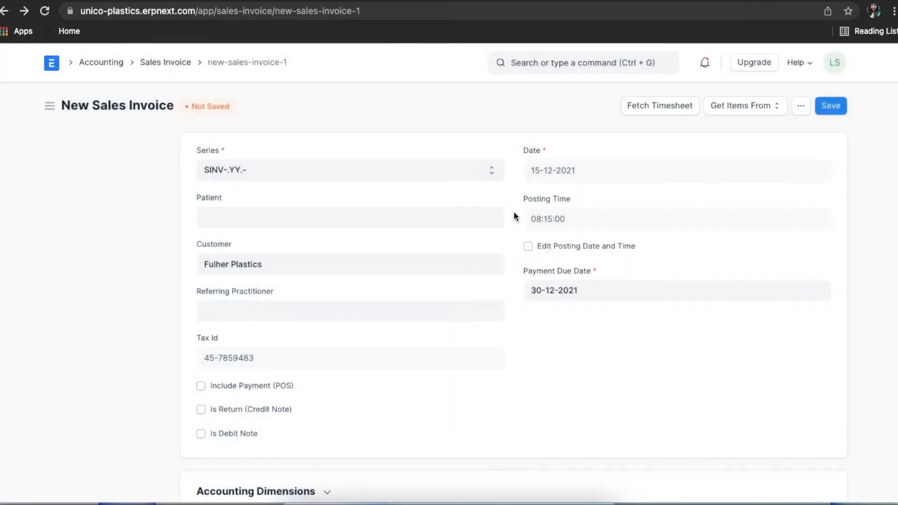
{"action": "left_click", "coordinate": [499, 263]}
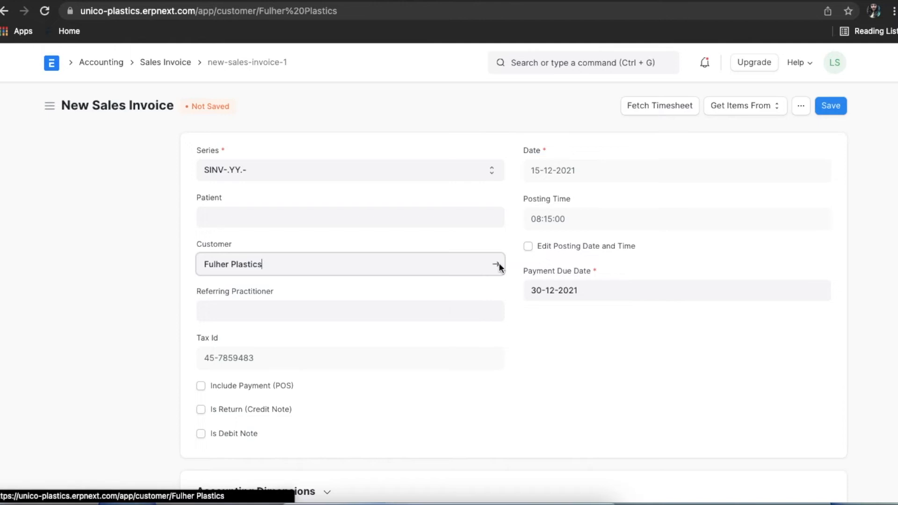
{"action": "scroll", "coordinate": [521, 320], "scroll_direction": "down", "scroll_amount": 10}
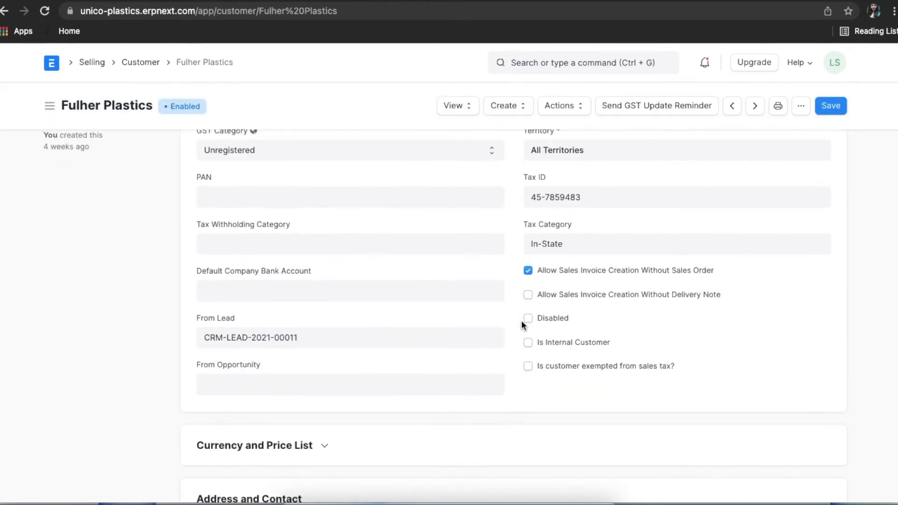
{"action": "left_click", "coordinate": [527, 295]}
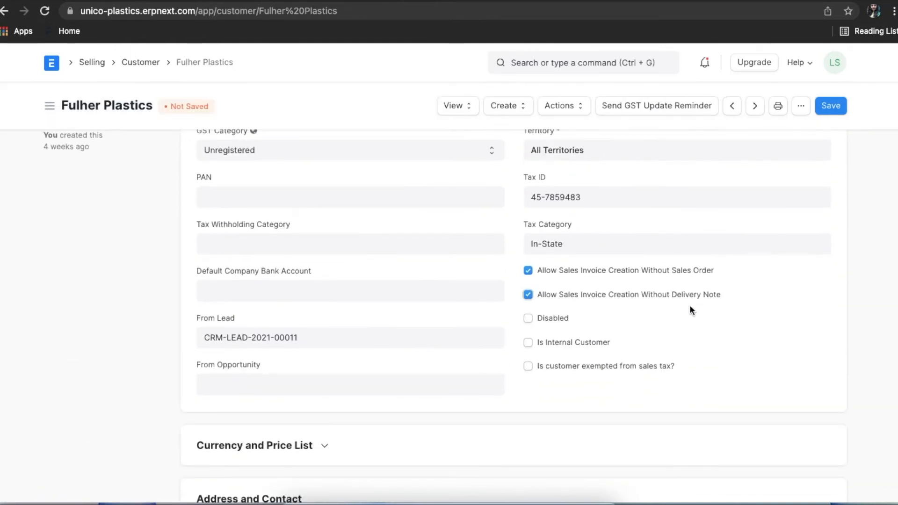
{"action": "left_click", "coordinate": [838, 105]}
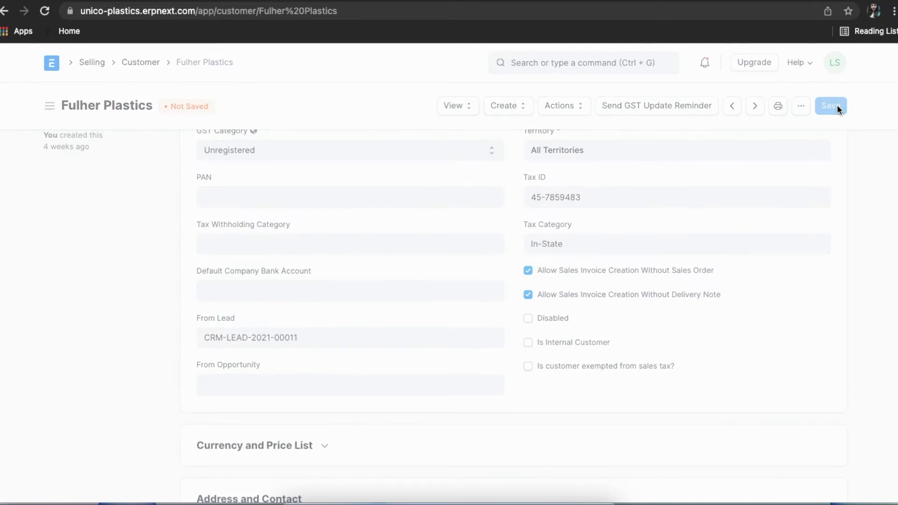
Step: Save the sales invoice as SINV-21-00029 and submit it
{"action": "key", "text": "alt+Left"}
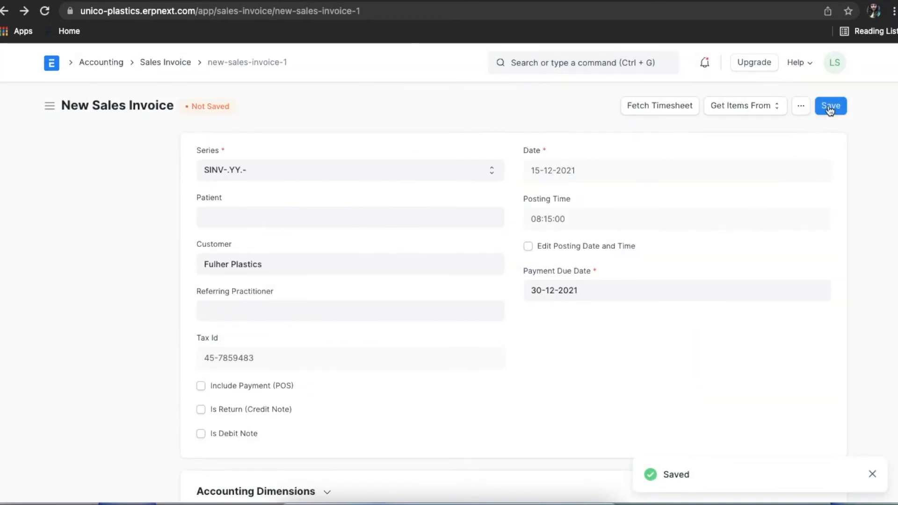
{"action": "left_click", "coordinate": [829, 107]}
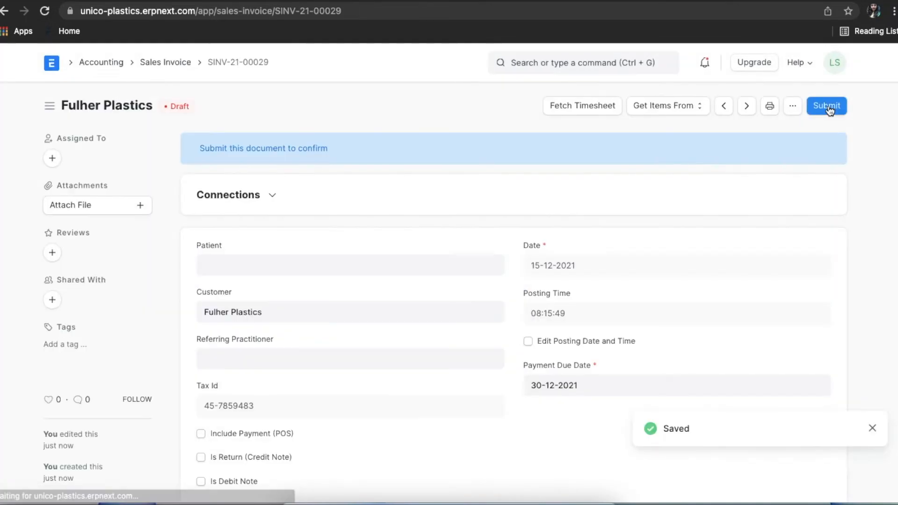
{"action": "left_click", "coordinate": [829, 106]}
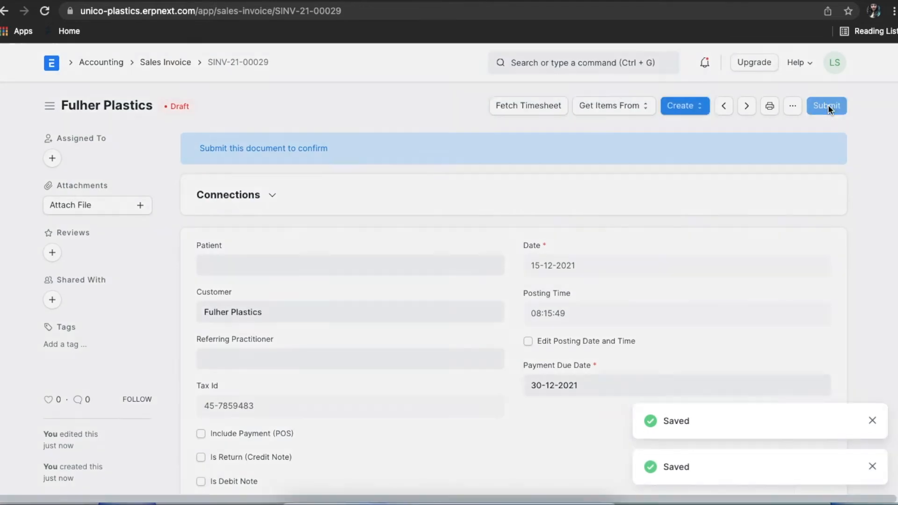
{"action": "left_click", "coordinate": [604, 158]}
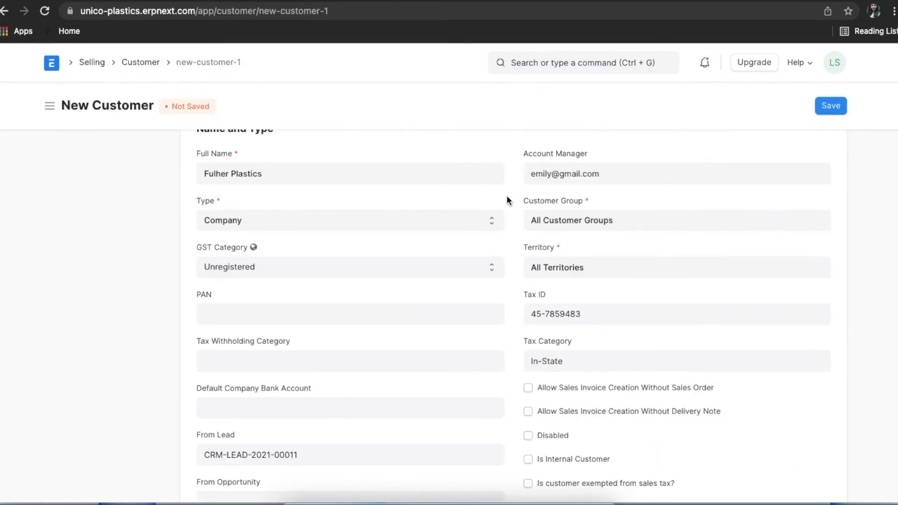
Step: Scroll the Fulher Plastics customer form down to the Accounting and Credit Limit sections
{"action": "scroll", "coordinate": [506, 200], "scroll_direction": "down", "scroll_amount": 1}
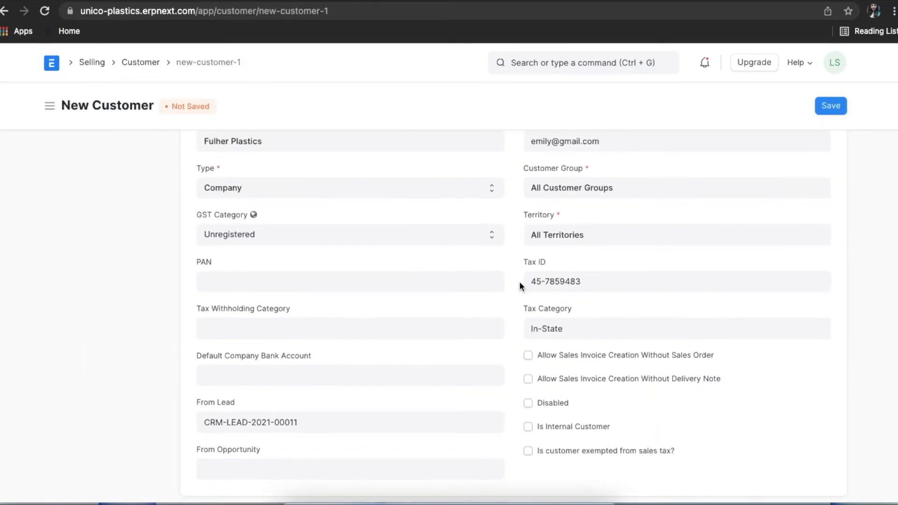
{"action": "scroll", "coordinate": [525, 377], "scroll_direction": "down", "scroll_amount": 1}
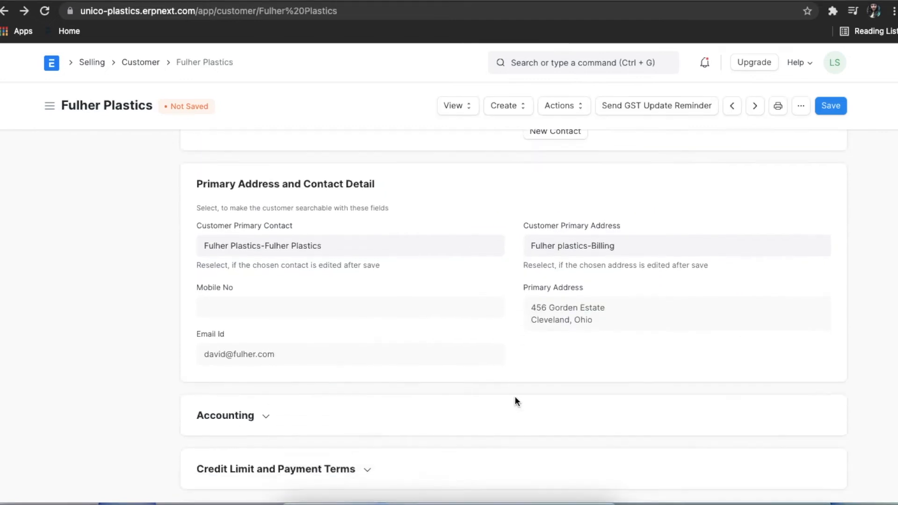
{"action": "scroll", "coordinate": [515, 401], "scroll_direction": "down", "scroll_amount": 5}
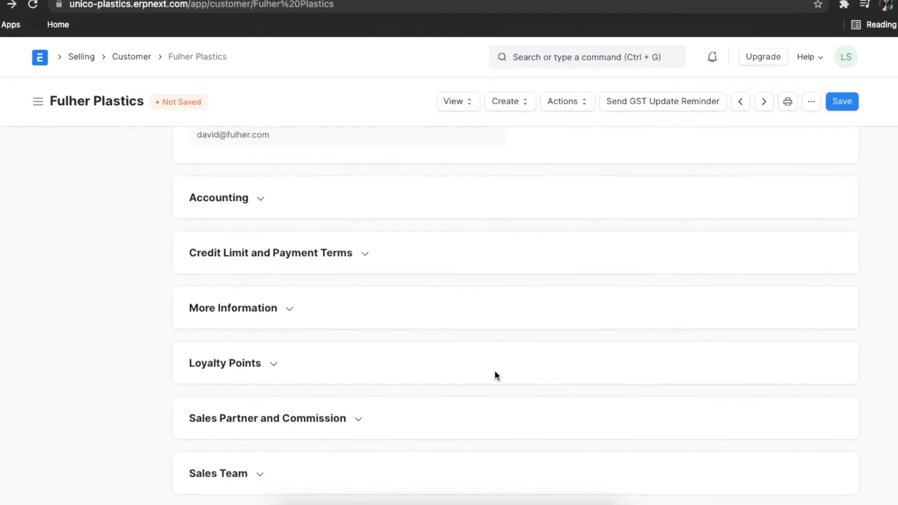
Step: Choose Default Payment Term and add a 10000 credit limit row for Unico Plastics Inc. with bypass ticked
{"action": "left_click", "coordinate": [369, 256]}
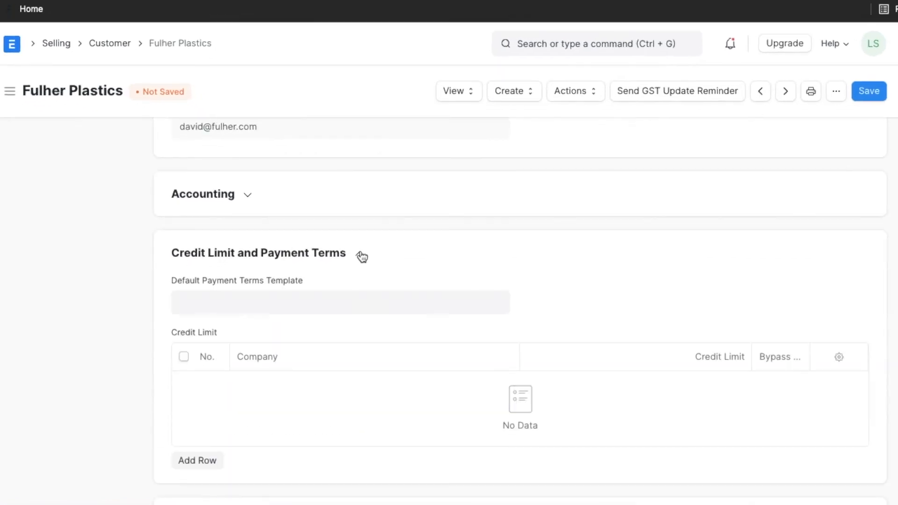
{"action": "left_click", "coordinate": [306, 304]}
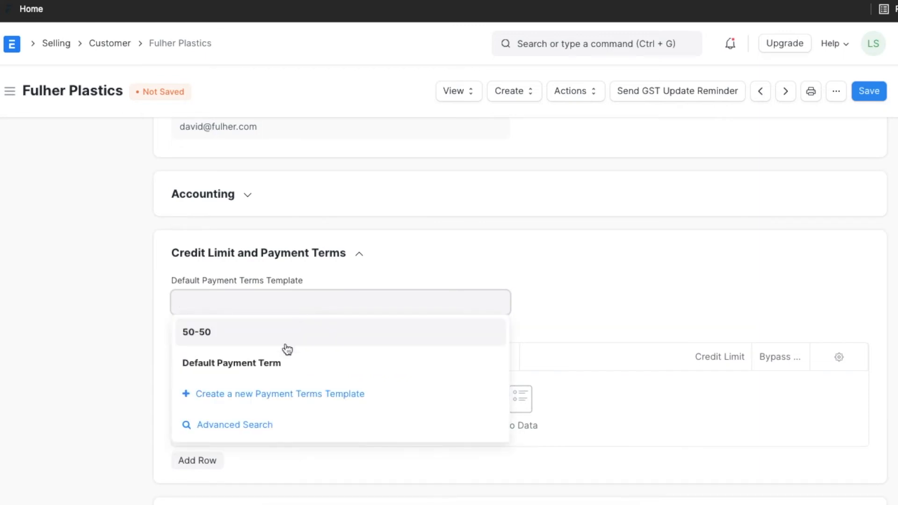
{"action": "left_click", "coordinate": [280, 362]}
{"action": "left_click", "coordinate": [197, 460]}
{"action": "scroll", "coordinate": [206, 467], "scroll_direction": "down", "scroll_amount": 5}
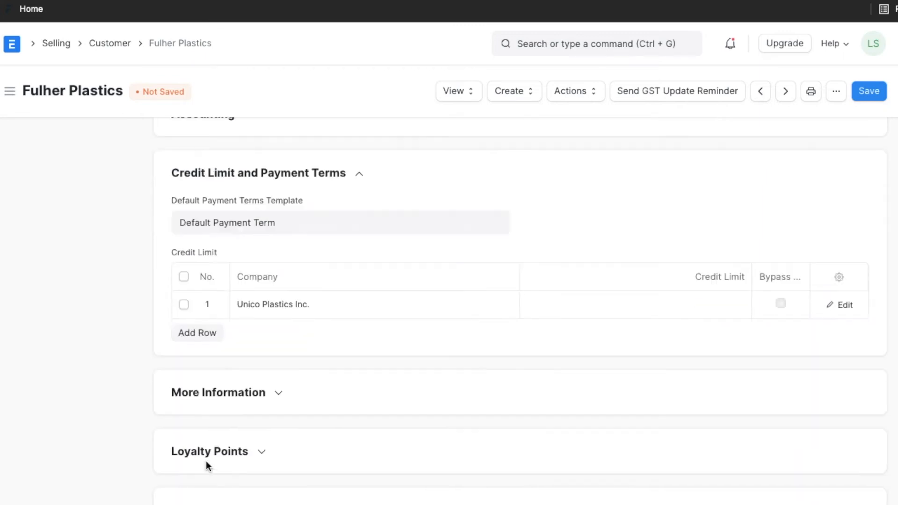
{"action": "left_click", "coordinate": [715, 179]}
{"action": "type", "text": "10000"}
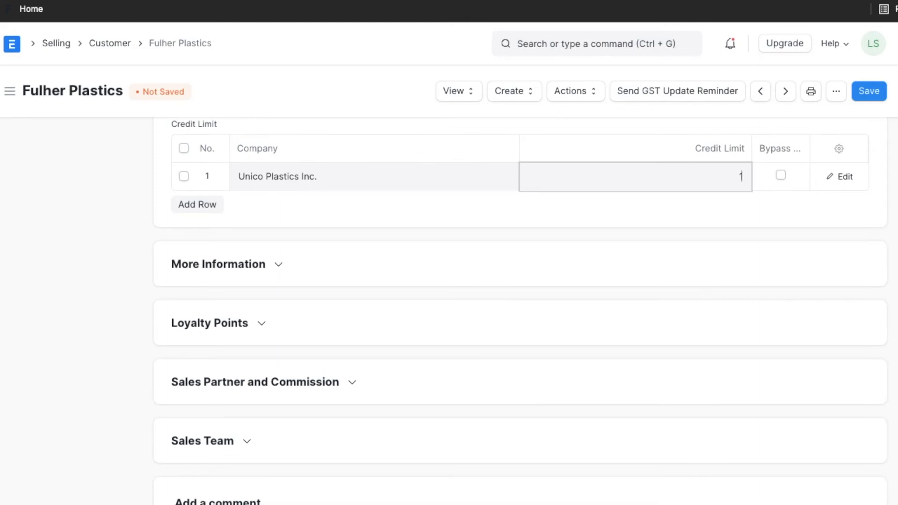
{"action": "left_click", "coordinate": [780, 176]}
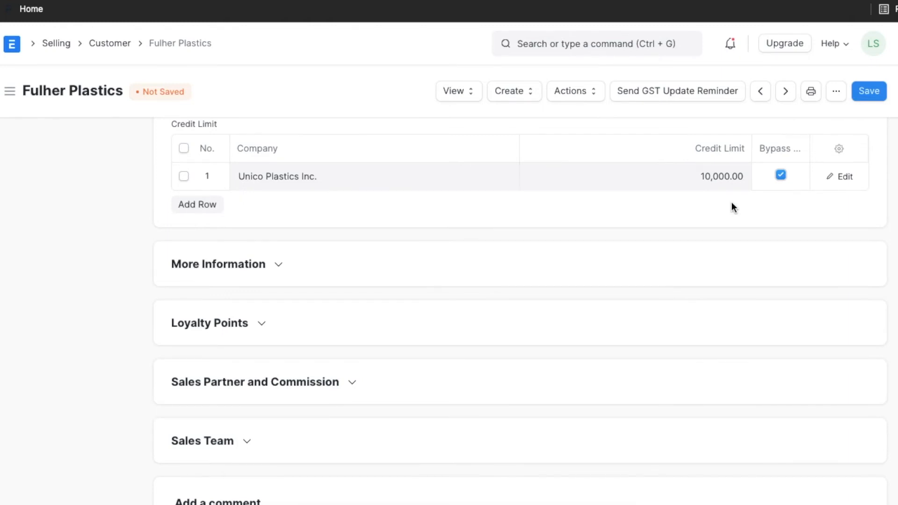
{"action": "scroll", "coordinate": [732, 202], "scroll_direction": "down", "scroll_amount": 3}
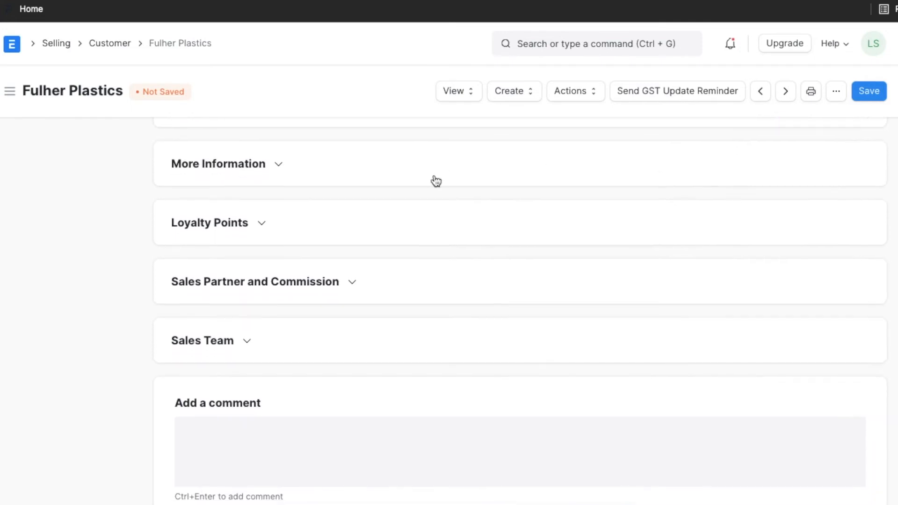
Step: Enrol Fulher Plastics in the Unico Star loyalty program
{"action": "left_click", "coordinate": [265, 227]}
{"action": "left_click", "coordinate": [244, 270]}
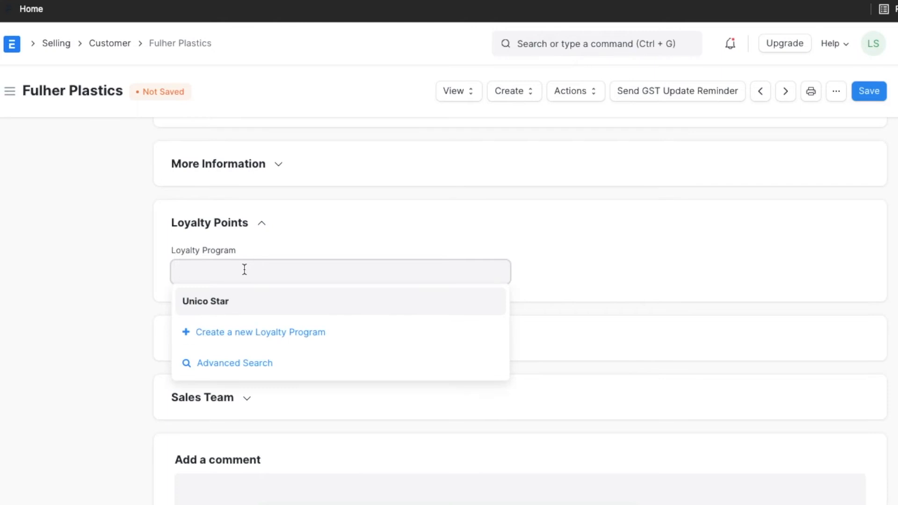
{"action": "left_click", "coordinate": [232, 300]}
{"action": "scroll", "coordinate": [420, 305], "scroll_direction": "down", "scroll_amount": 3}
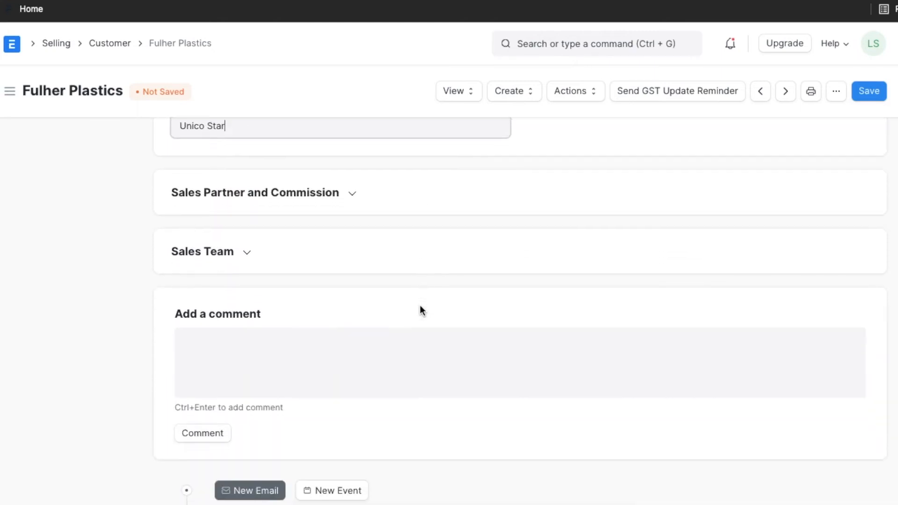
Step: Set sales partner Evershine Plastics with a commission rate of 10
{"action": "left_click", "coordinate": [354, 198]}
{"action": "left_click", "coordinate": [315, 237]}
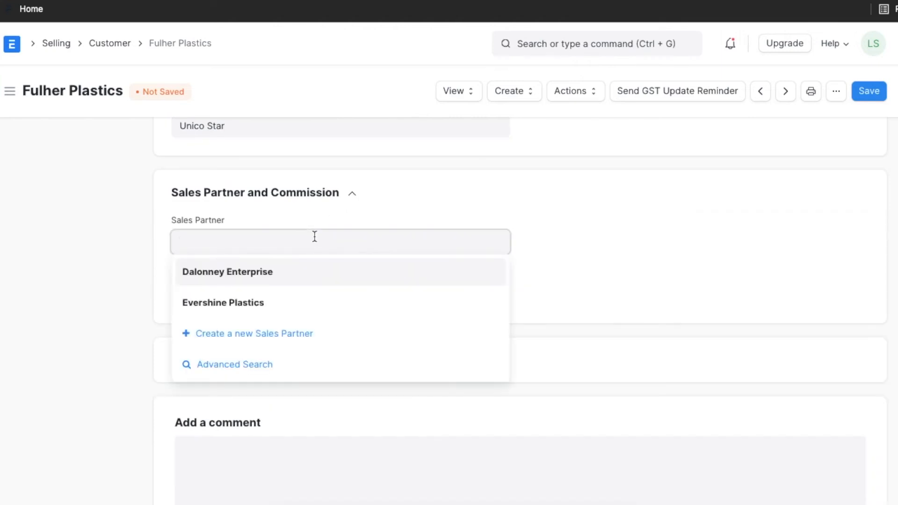
{"action": "left_click", "coordinate": [284, 303]}
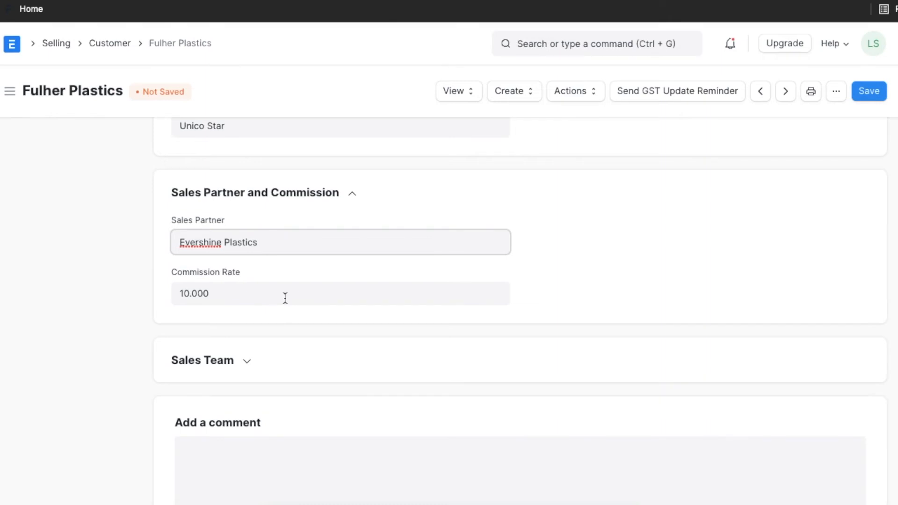
{"action": "left_click", "coordinate": [280, 293]}
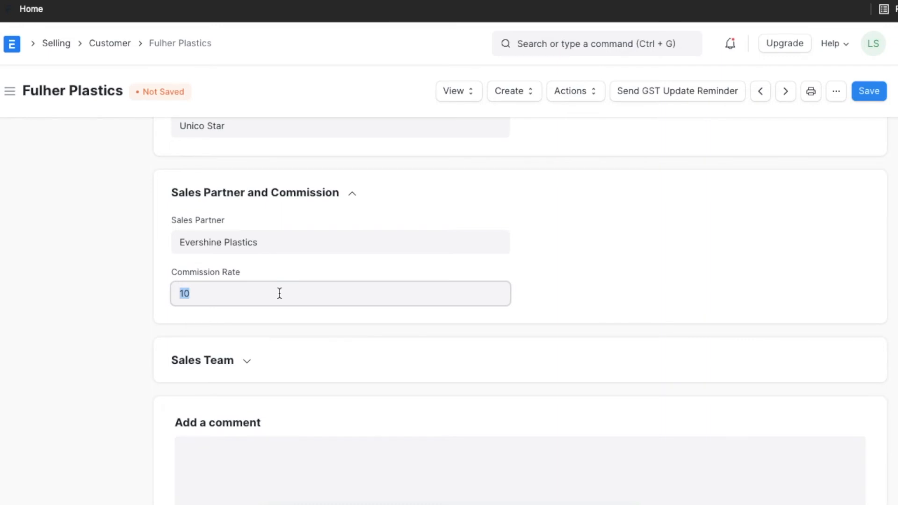
{"action": "left_click", "coordinate": [271, 318]}
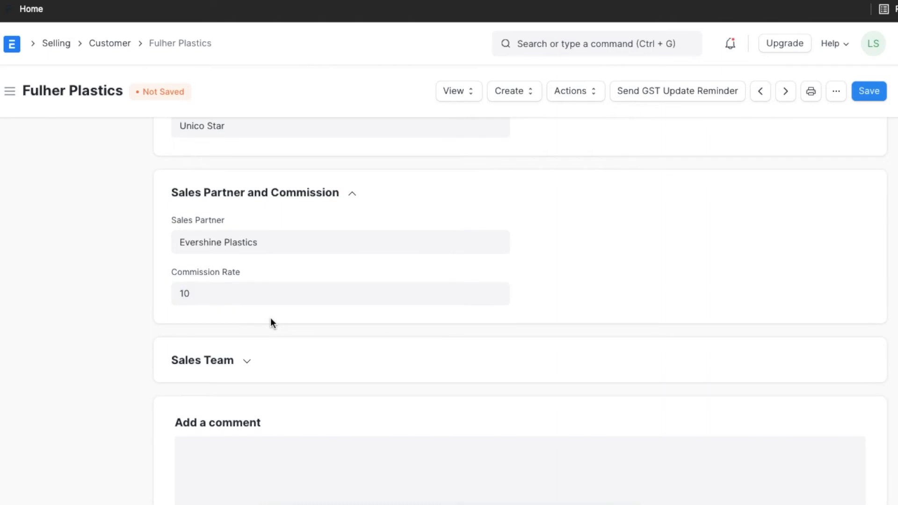
{"action": "scroll", "coordinate": [270, 318], "scroll_direction": "down", "scroll_amount": 3}
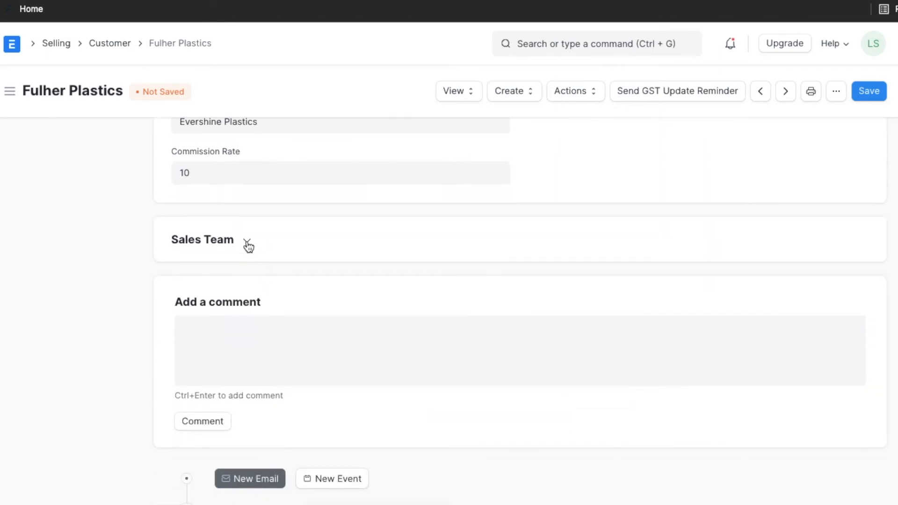
{"action": "left_click", "coordinate": [247, 242]}
Step: Add the first salesperson to the sales team with a 50% contribution
{"action": "left_click", "coordinate": [200, 394]}
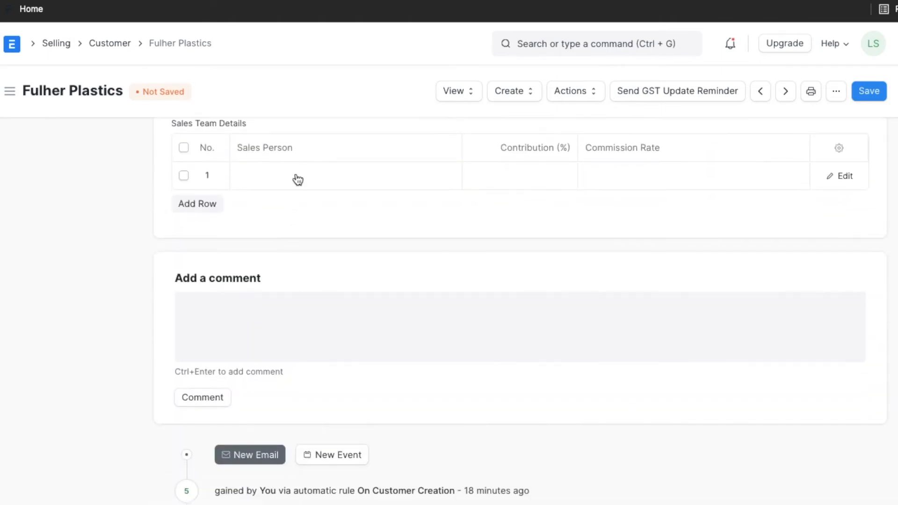
{"action": "left_click", "coordinate": [295, 176]}
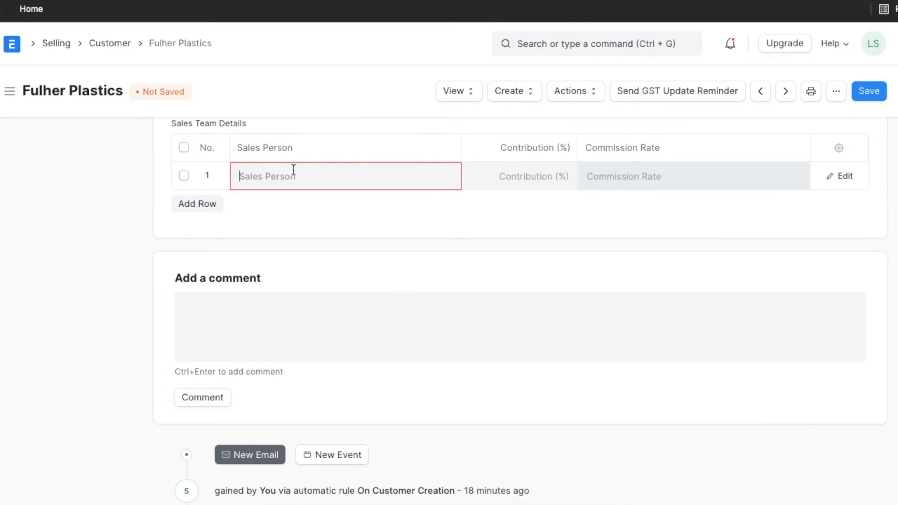
{"action": "left_click", "coordinate": [281, 256]}
{"action": "left_click", "coordinate": [506, 182]}
{"action": "type", "text": "50"}
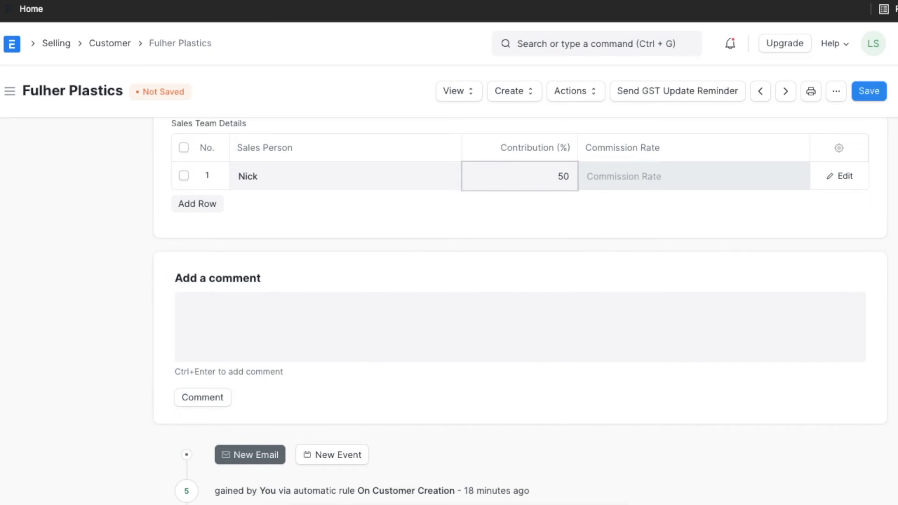
{"action": "left_click", "coordinate": [525, 211]}
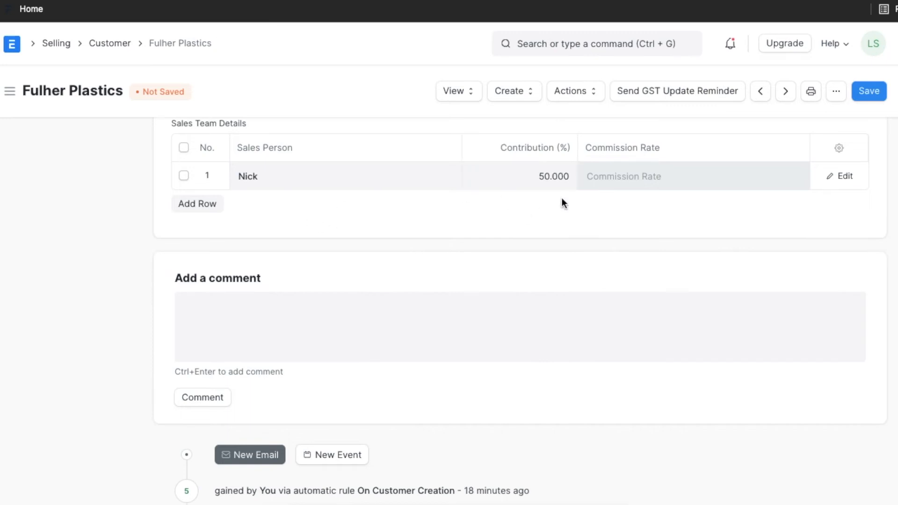
Step: Add a second salesperson row, also with a 50% contribution
{"action": "left_click", "coordinate": [197, 203]}
{"action": "left_click", "coordinate": [267, 203]}
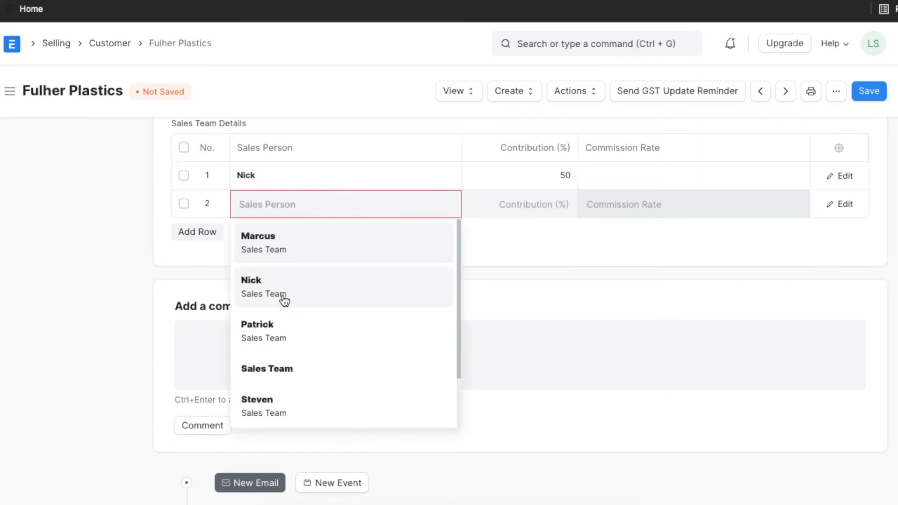
{"action": "left_click", "coordinate": [308, 247]}
{"action": "left_click", "coordinate": [557, 194]}
{"action": "type", "text": "50"}
{"action": "left_click", "coordinate": [545, 236]}
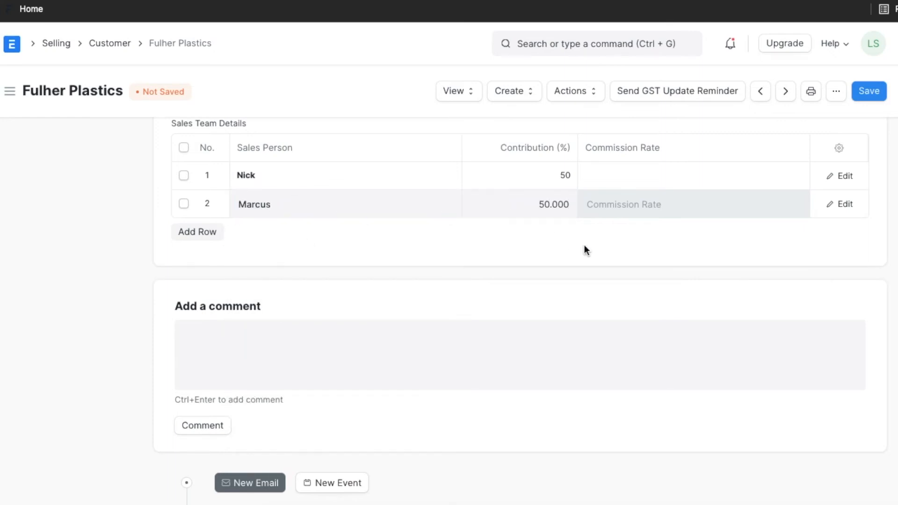
{"action": "scroll", "coordinate": [585, 245], "scroll_direction": "down", "scroll_amount": 1}
{"action": "scroll", "coordinate": [585, 245], "scroll_direction": "up", "scroll_amount": 12}
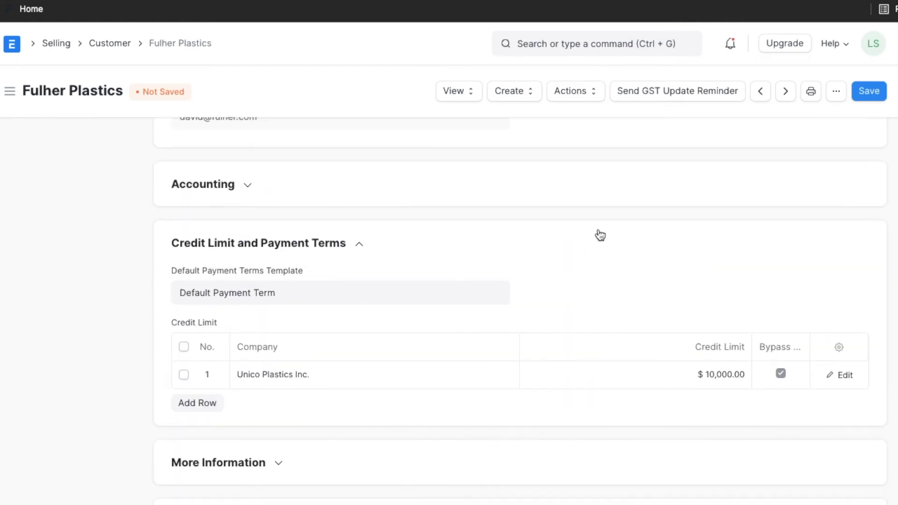
Step: Save the Fulher Plastics customer record and review its Overview heatmap
{"action": "left_click", "coordinate": [865, 92]}
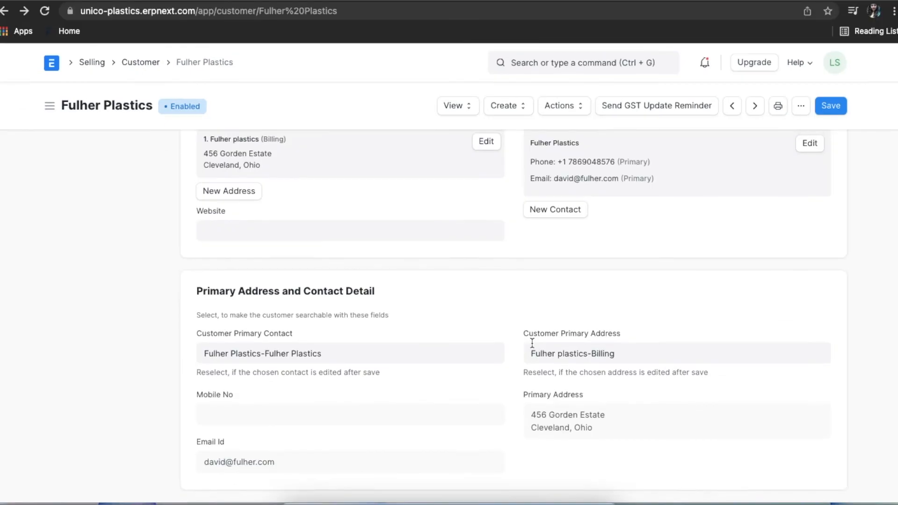
{"action": "scroll", "coordinate": [532, 343], "scroll_direction": "up", "scroll_amount": 15}
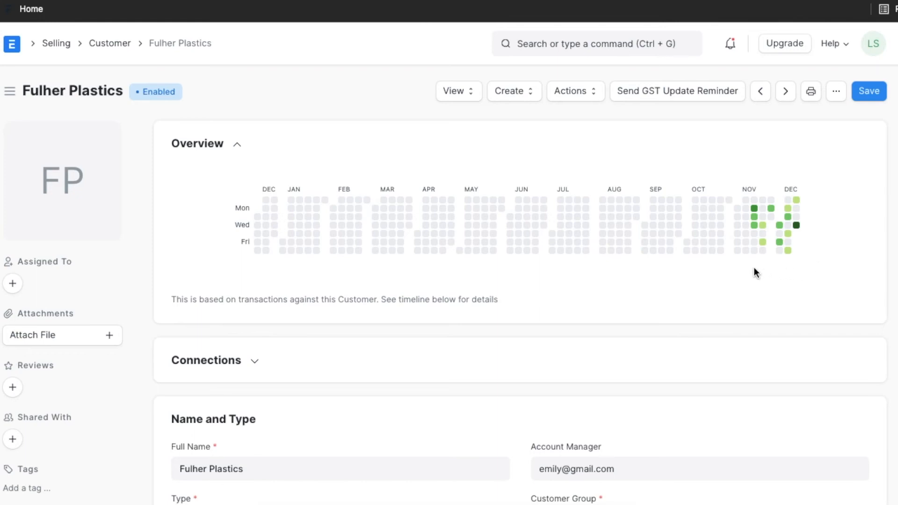
{"action": "mouse_move", "coordinate": [785, 216]}
{"action": "mouse_move", "coordinate": [799, 231]}
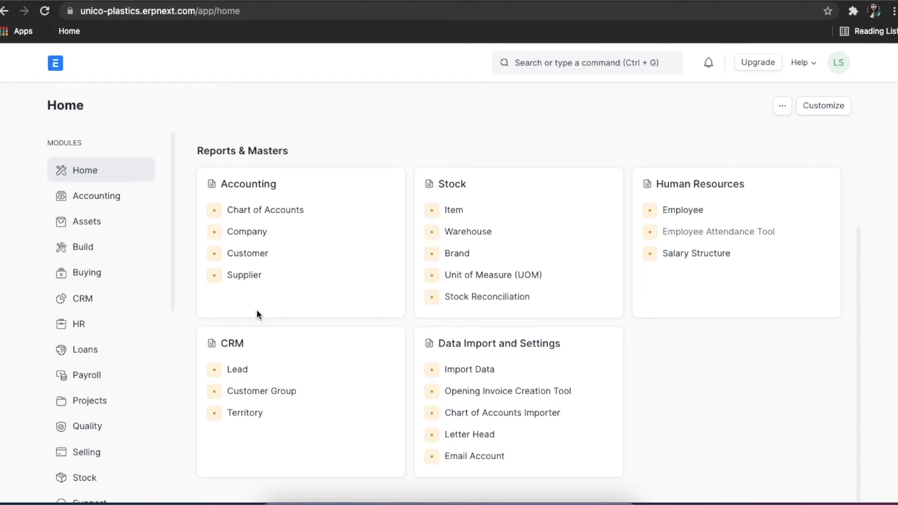
Step: Go to the Customer Group tree from the CRM workspace
{"action": "left_click", "coordinate": [122, 307]}
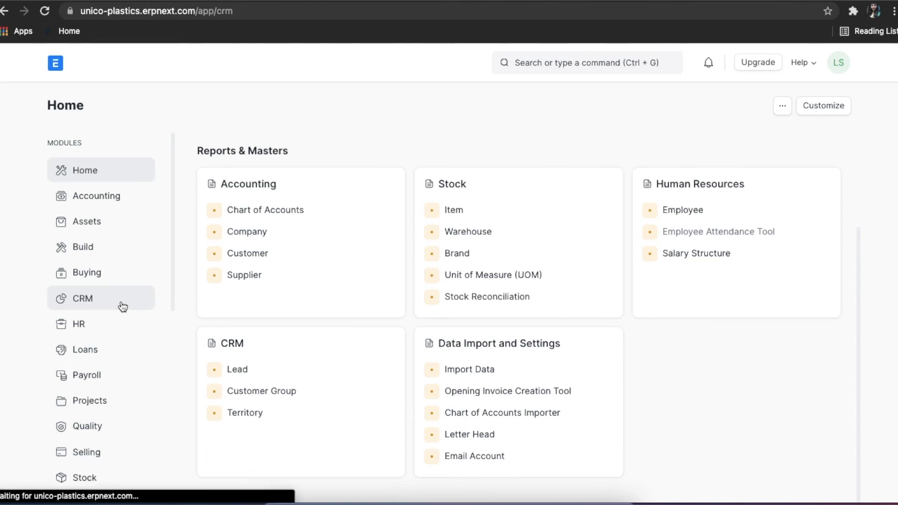
{"action": "scroll", "coordinate": [391, 361], "scroll_direction": "down", "scroll_amount": 7}
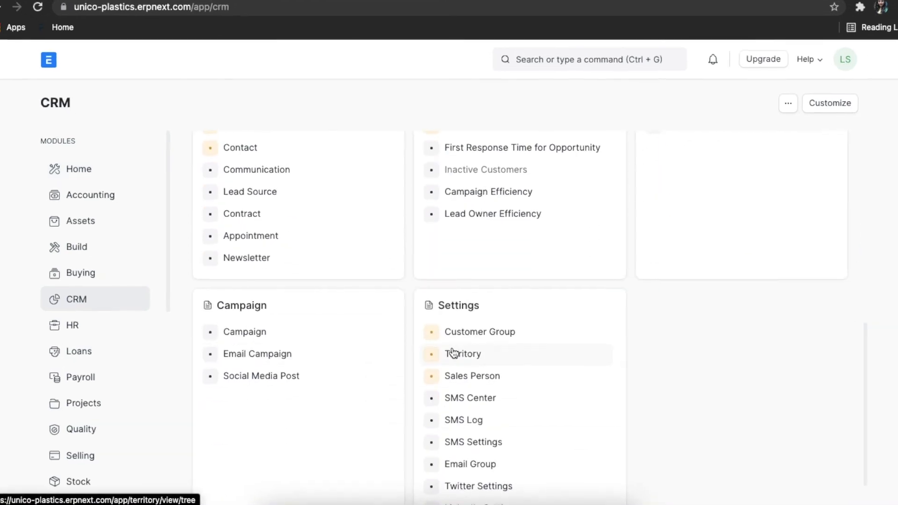
{"action": "left_click", "coordinate": [547, 333]}
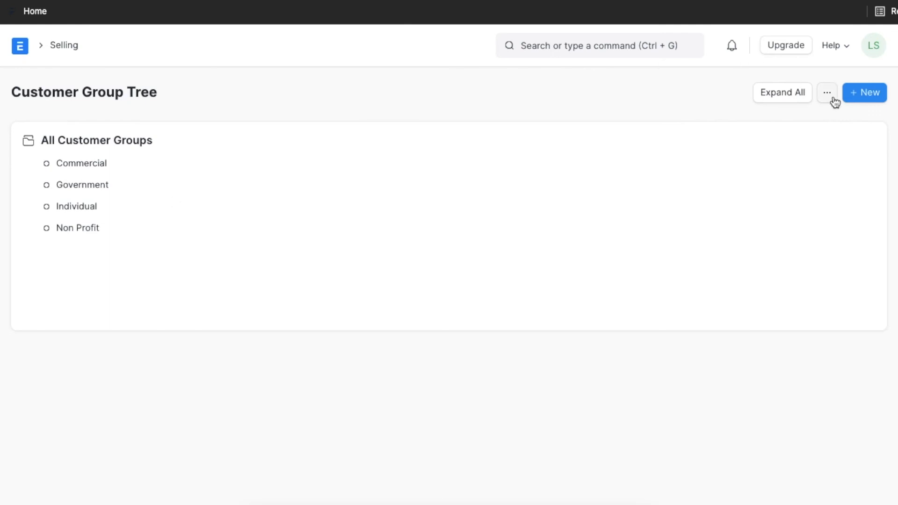
Step: Add an 'Enterprise' group under All Customer Groups and open it for editing
{"action": "left_click", "coordinate": [863, 98]}
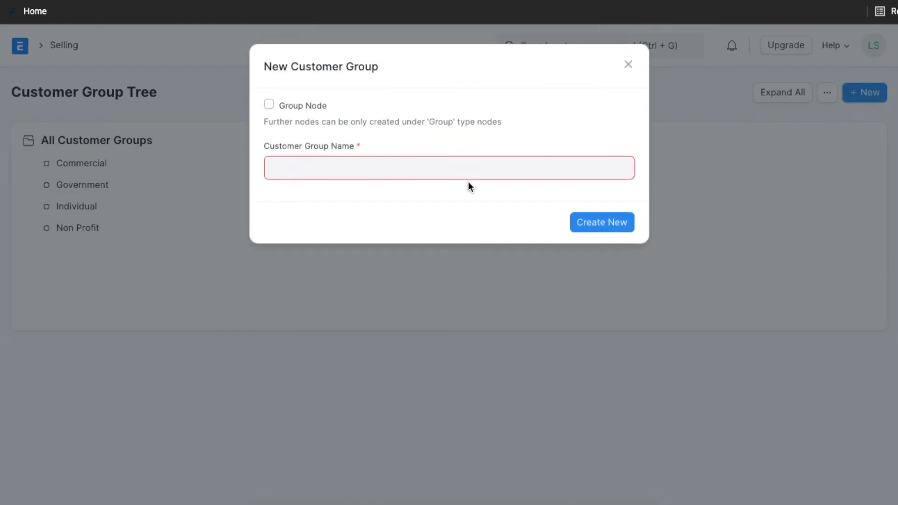
{"action": "type", "text": "Enterprise"}
{"action": "left_click", "coordinate": [626, 228]}
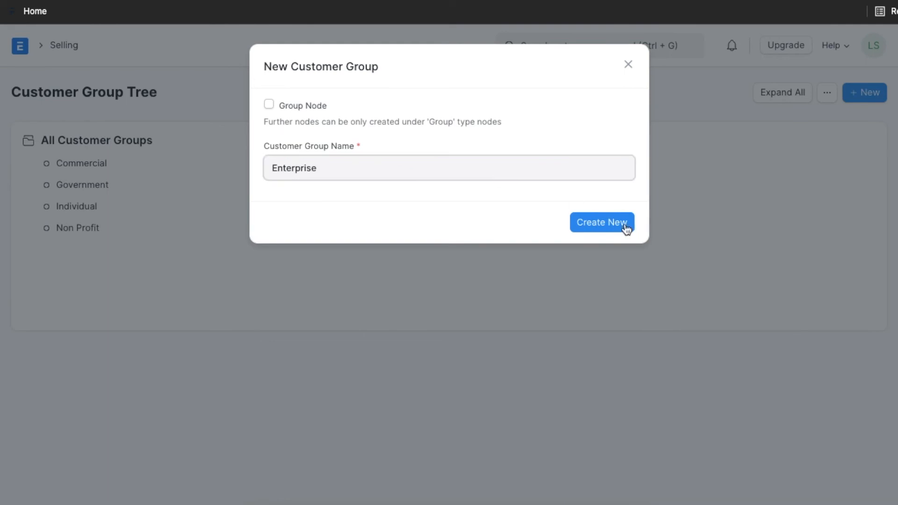
{"action": "left_click", "coordinate": [615, 229]}
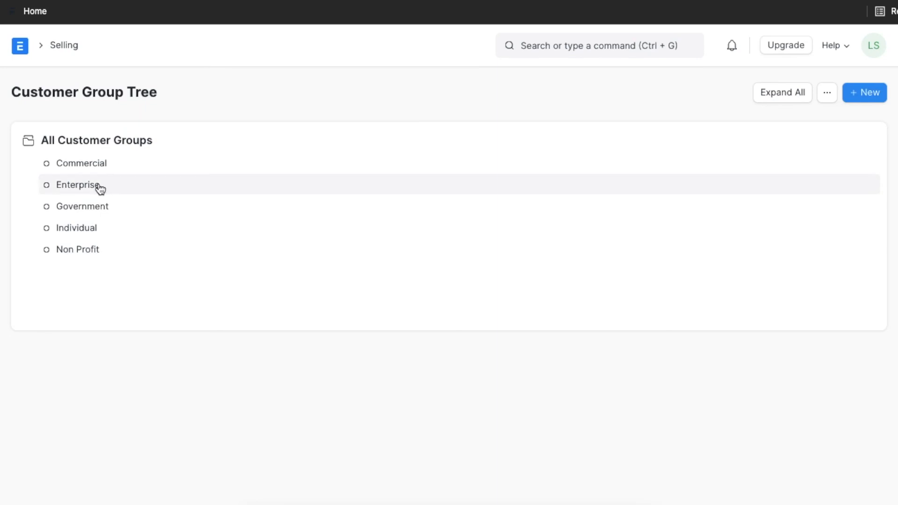
{"action": "left_click", "coordinate": [114, 185]}
{"action": "left_click", "coordinate": [124, 185]}
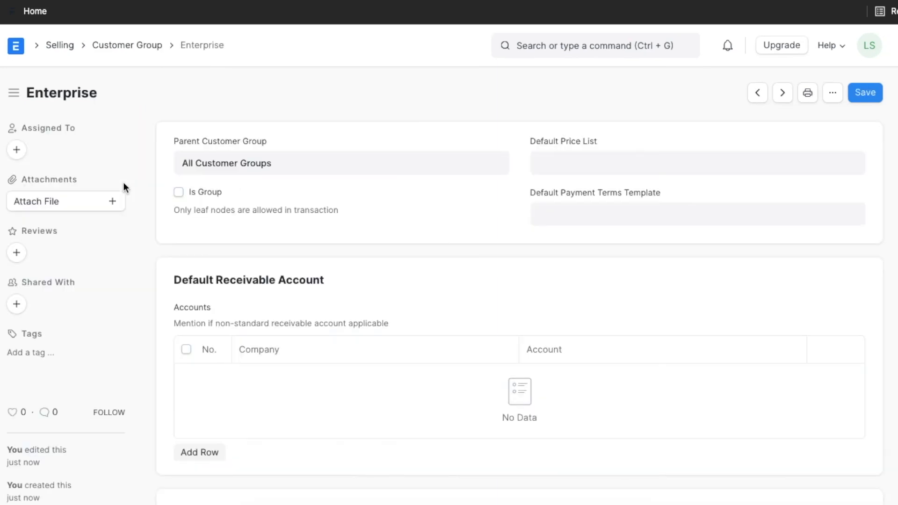
Step: Set the group's default price list to Special Price List and payment terms to Default Payment Term
{"action": "left_click", "coordinate": [576, 154]}
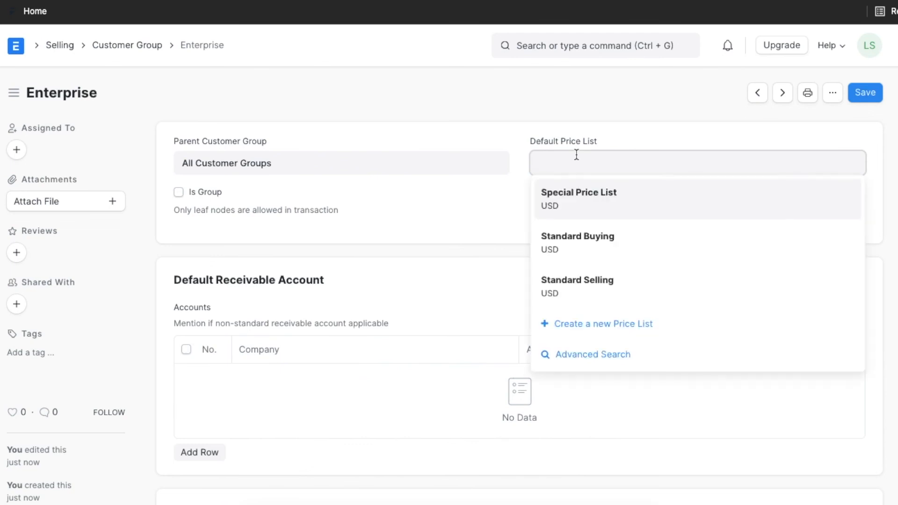
{"action": "left_click", "coordinate": [584, 198]}
{"action": "left_click", "coordinate": [577, 209]}
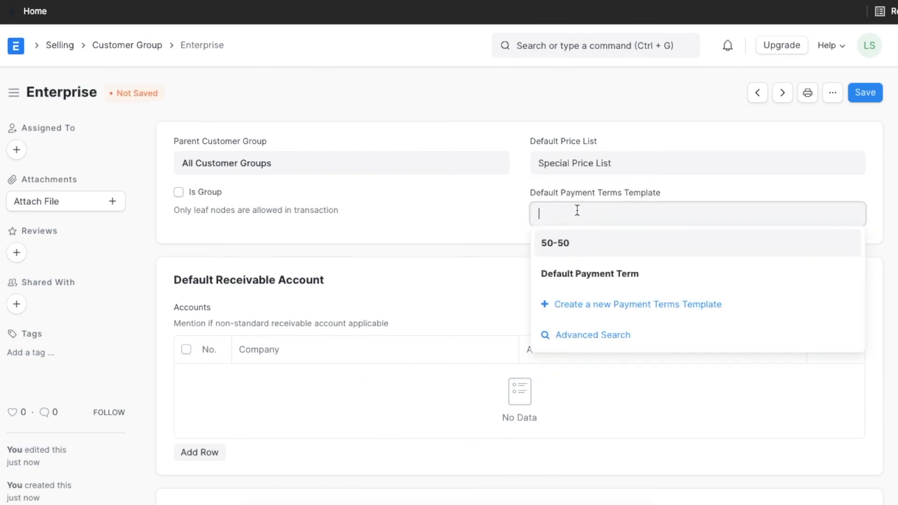
{"action": "left_click", "coordinate": [571, 275]}
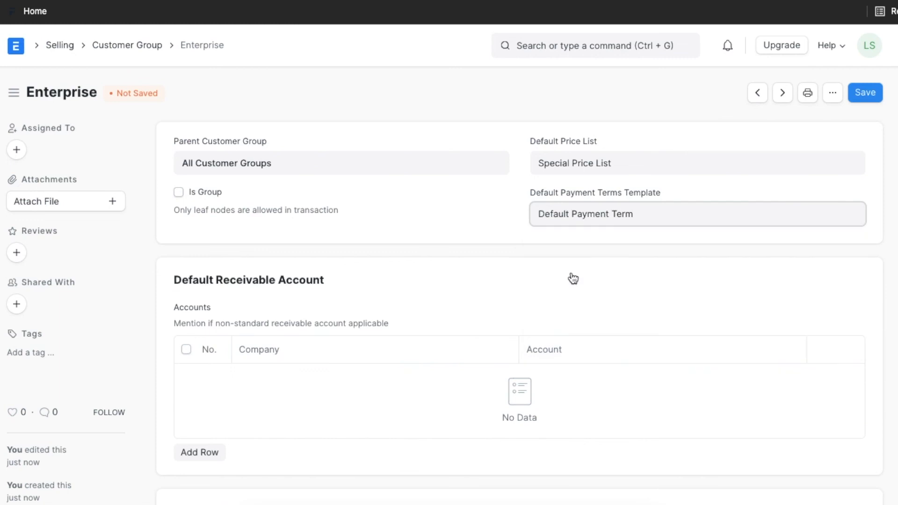
Step: Add a 10,000 credit limit row for Unico Plastics Inc
{"action": "scroll", "coordinate": [573, 278], "scroll_direction": "down", "scroll_amount": 4}
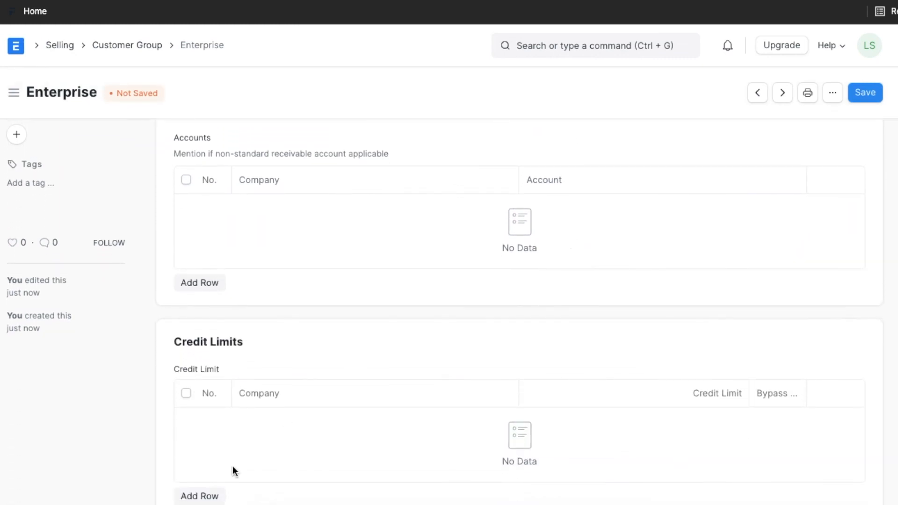
{"action": "left_click", "coordinate": [204, 495]}
{"action": "scroll", "coordinate": [203, 495], "scroll_direction": "down", "scroll_amount": 5}
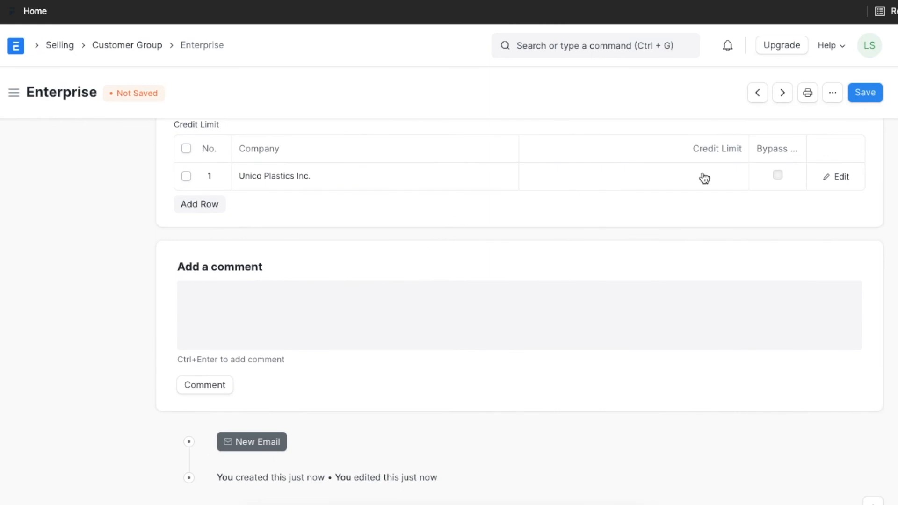
{"action": "left_click", "coordinate": [704, 178]}
{"action": "type", "text": "10000"}
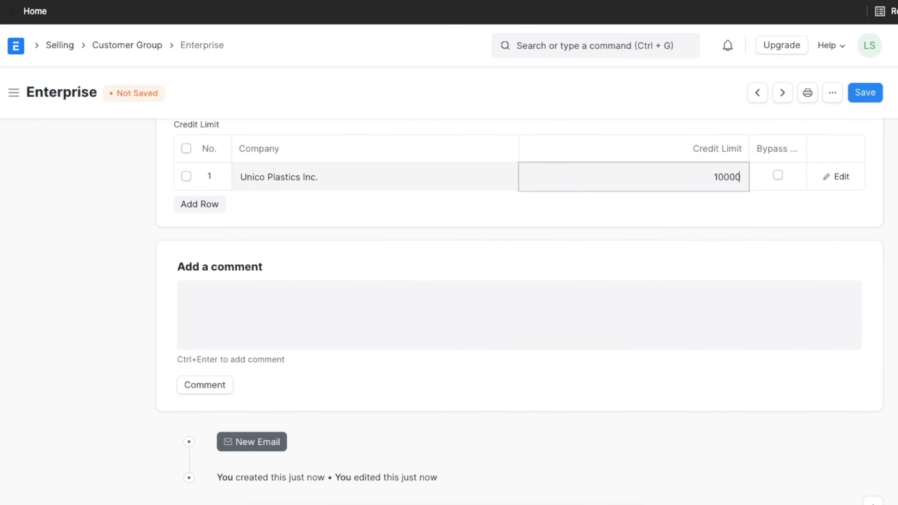
{"action": "left_click", "coordinate": [591, 214]}
{"action": "scroll", "coordinate": [591, 216], "scroll_direction": "up", "scroll_amount": 8}
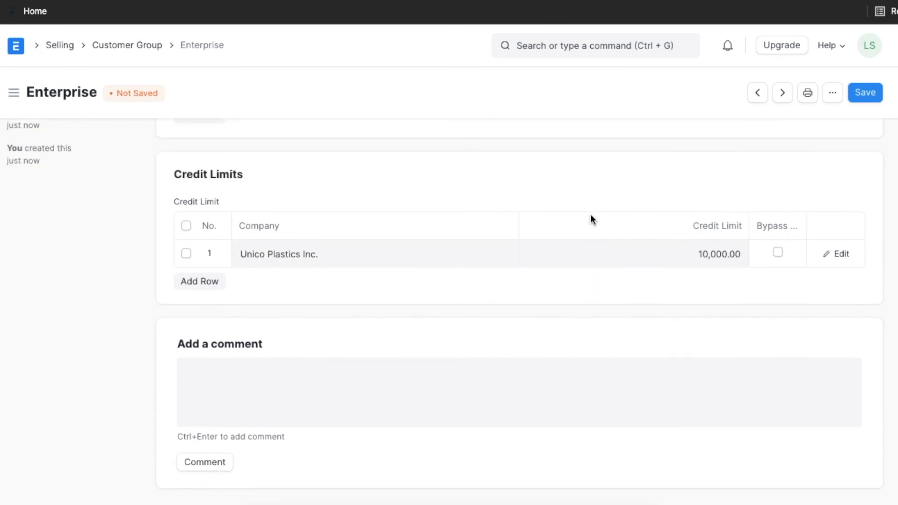
{"action": "scroll", "coordinate": [591, 214], "scroll_direction": "up", "scroll_amount": 1}
{"action": "scroll", "coordinate": [591, 217], "scroll_direction": "down", "scroll_amount": 2}
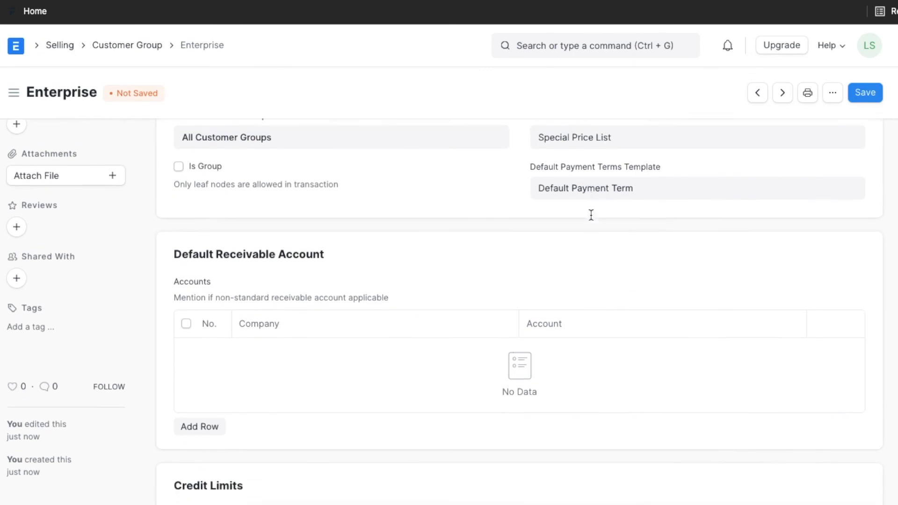
{"action": "scroll", "coordinate": [593, 221], "scroll_direction": "down", "scroll_amount": 1}
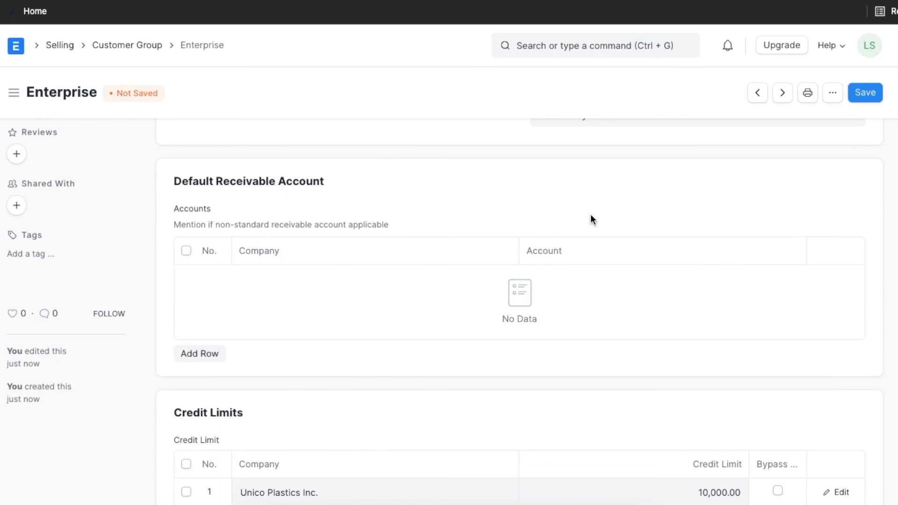
Step: Add a Debtors - UPI receivable account row for Unico Plastics Inc. and save the group
{"action": "left_click", "coordinate": [200, 354]}
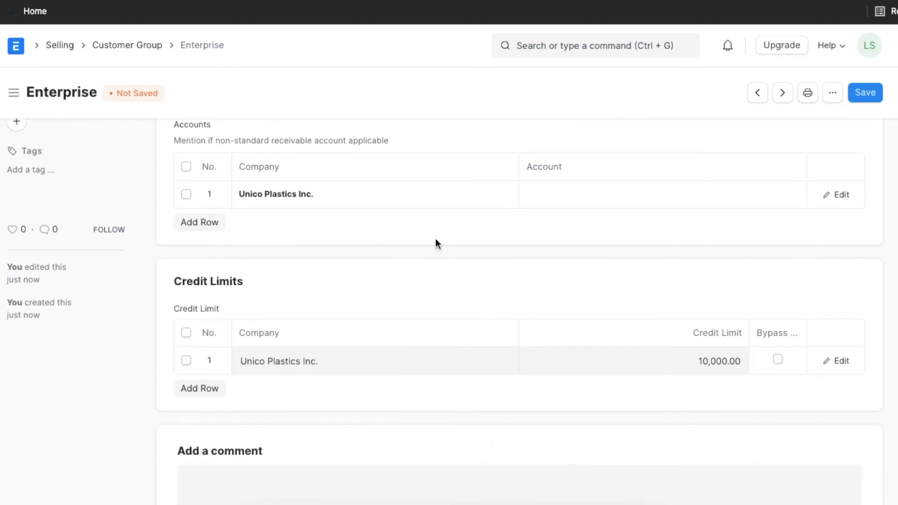
{"action": "left_click", "coordinate": [580, 248]}
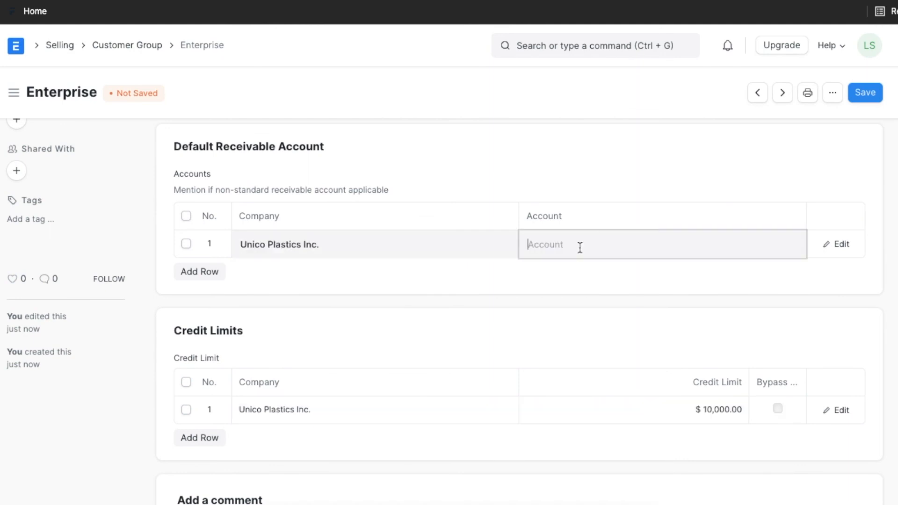
{"action": "left_click", "coordinate": [577, 275]}
{"action": "scroll", "coordinate": [575, 270], "scroll_direction": "up", "scroll_amount": 3}
{"action": "left_click", "coordinate": [868, 93]}
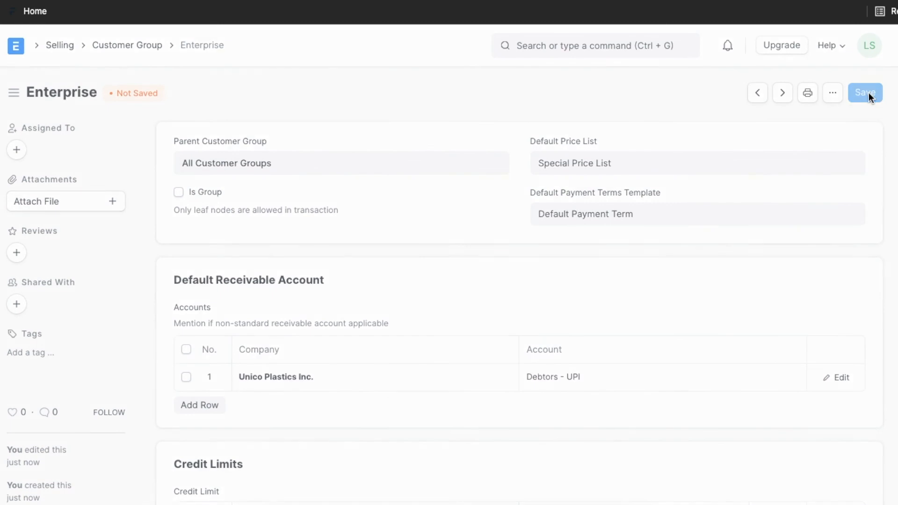